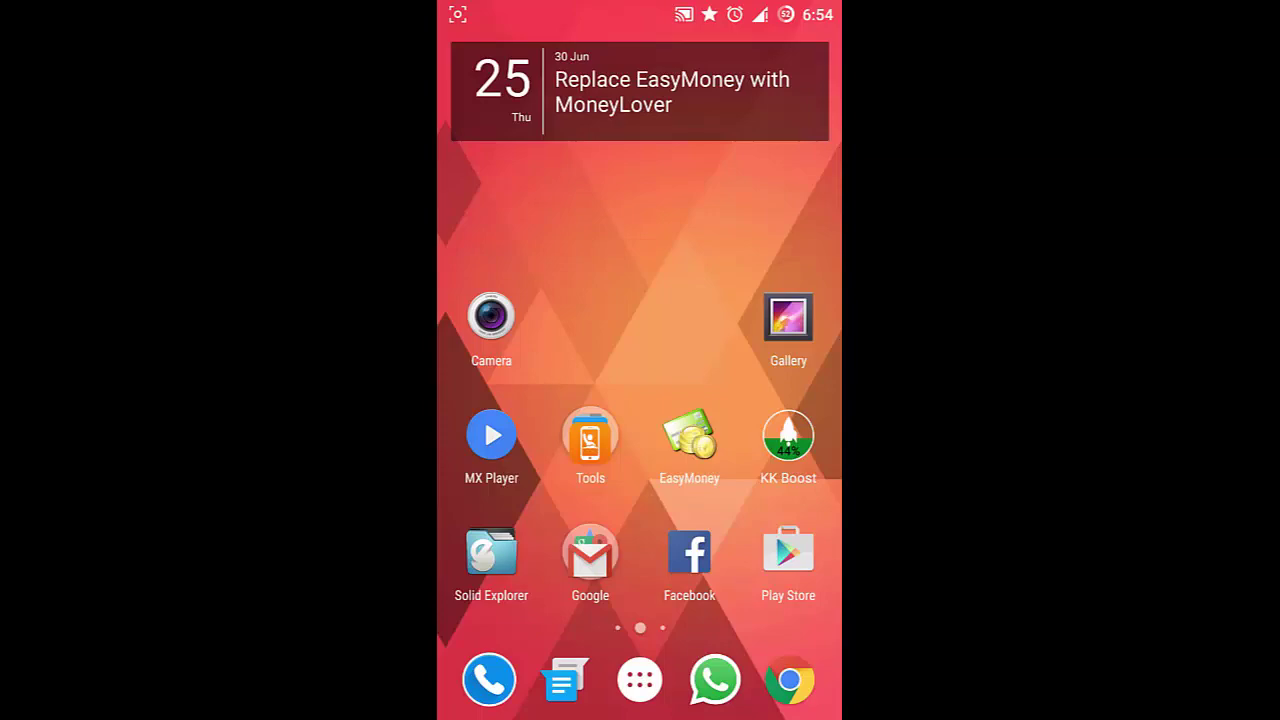
Step: Swipe down from the top edge of the home screen to reveal quick settings
drag(640, 10, 640, 600)
Step: Open Display & lights in Settings and briefly bring up the brightness level adjuster
click(743, 33)
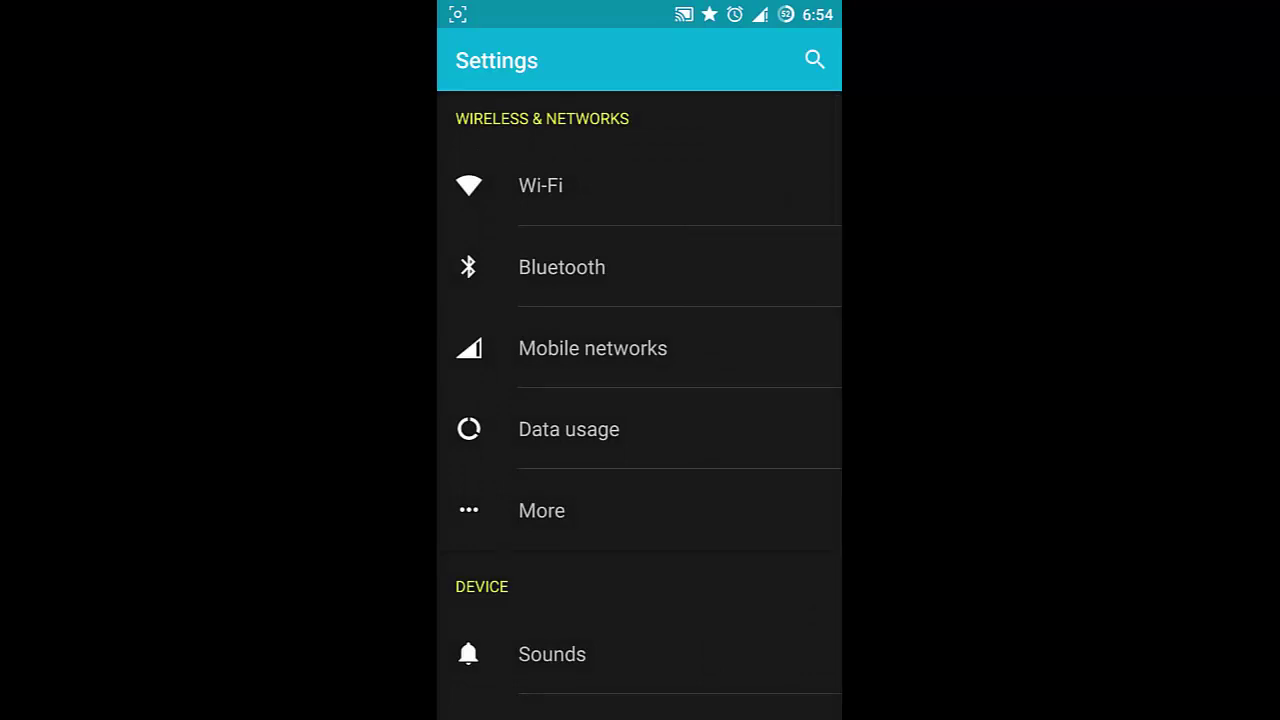
drag(695, 500, 726, 243)
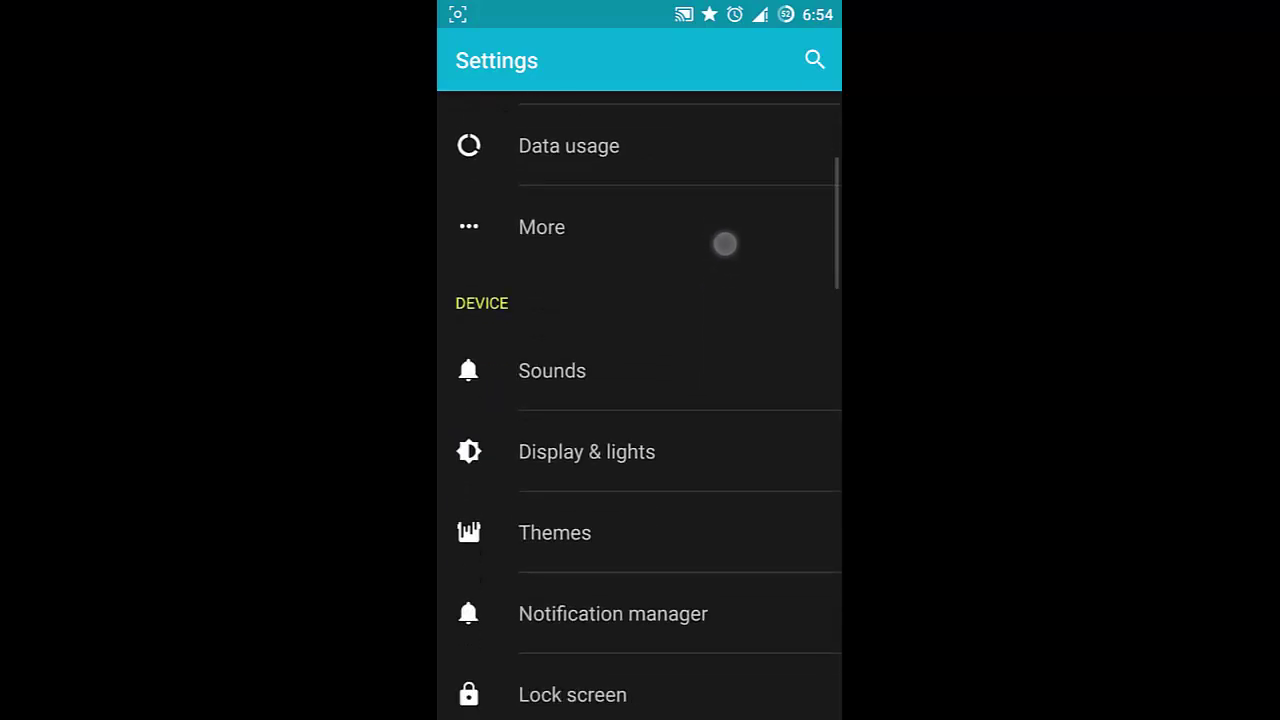
click(670, 448)
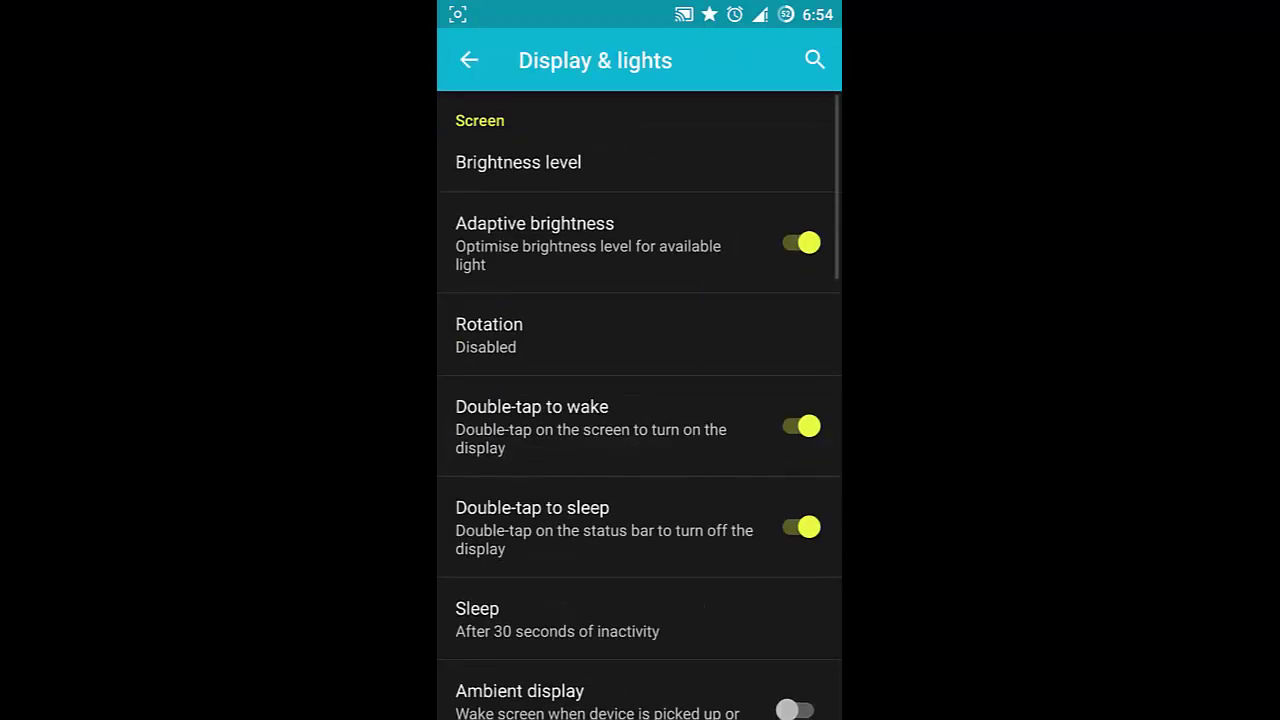
click(560, 162)
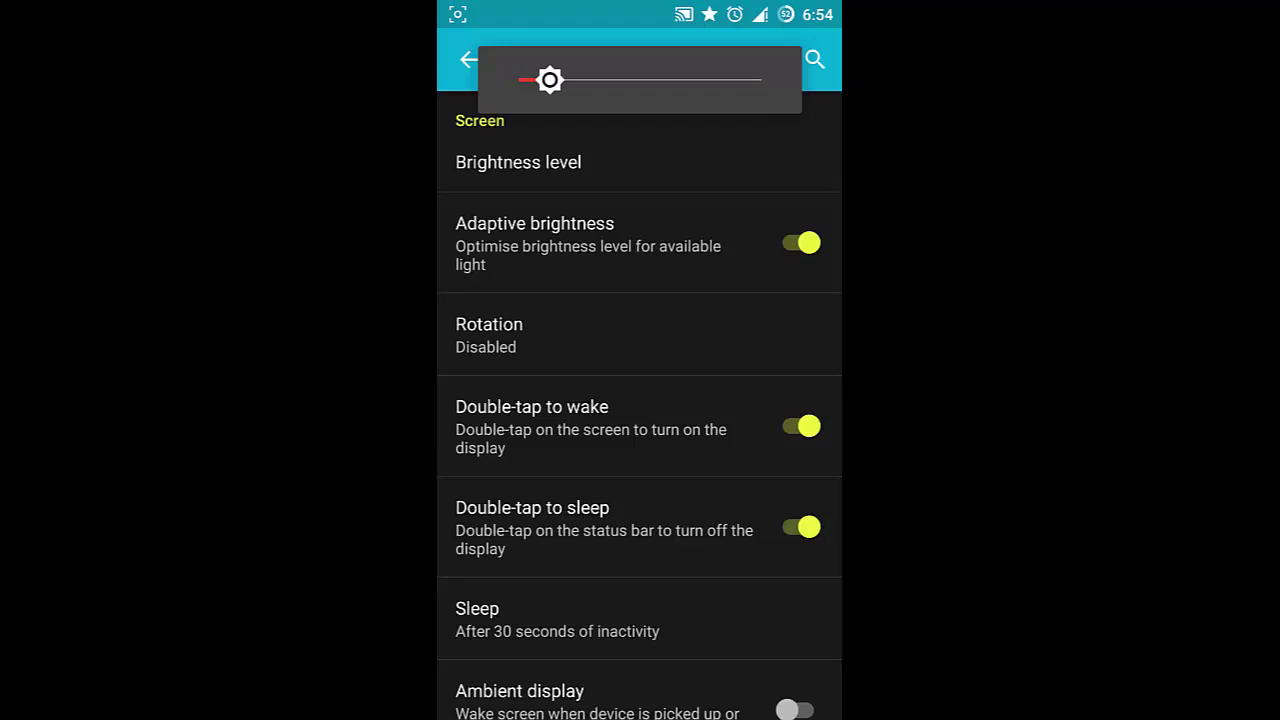
click(600, 243)
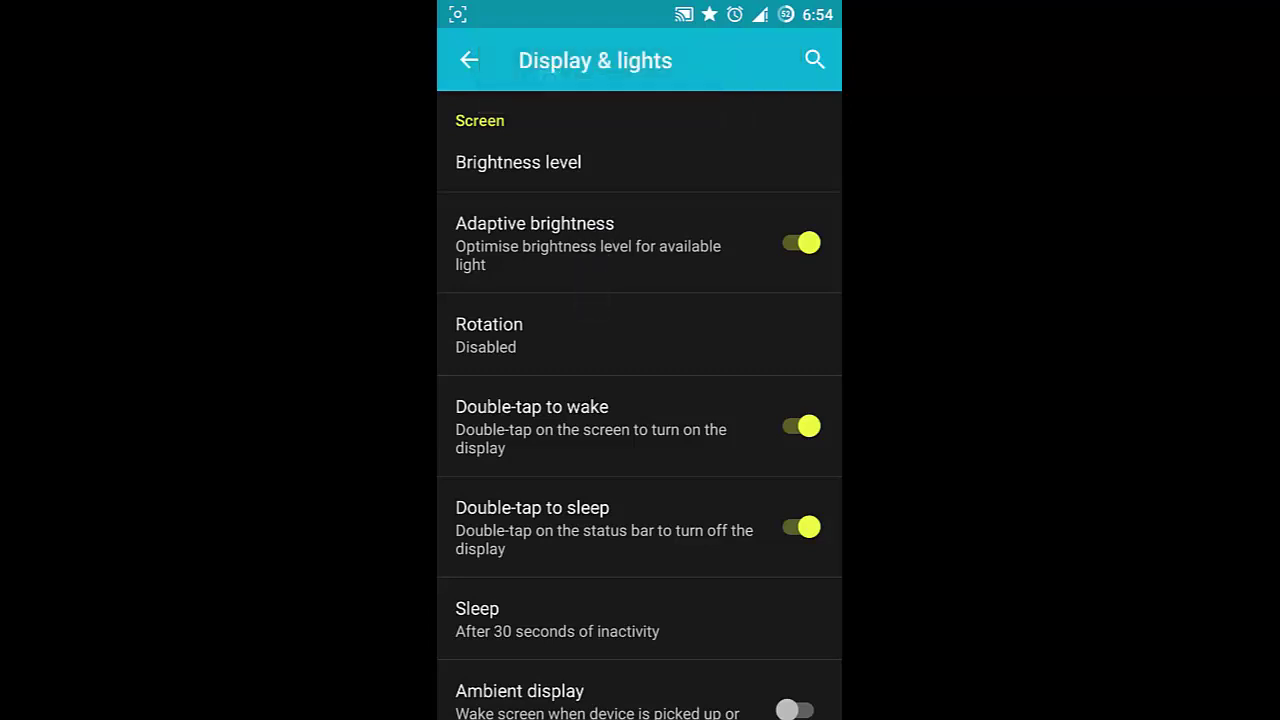
Step: Turn off adaptive brightness and drag the brightness level slider down low
scroll(643, 242, down, 1)
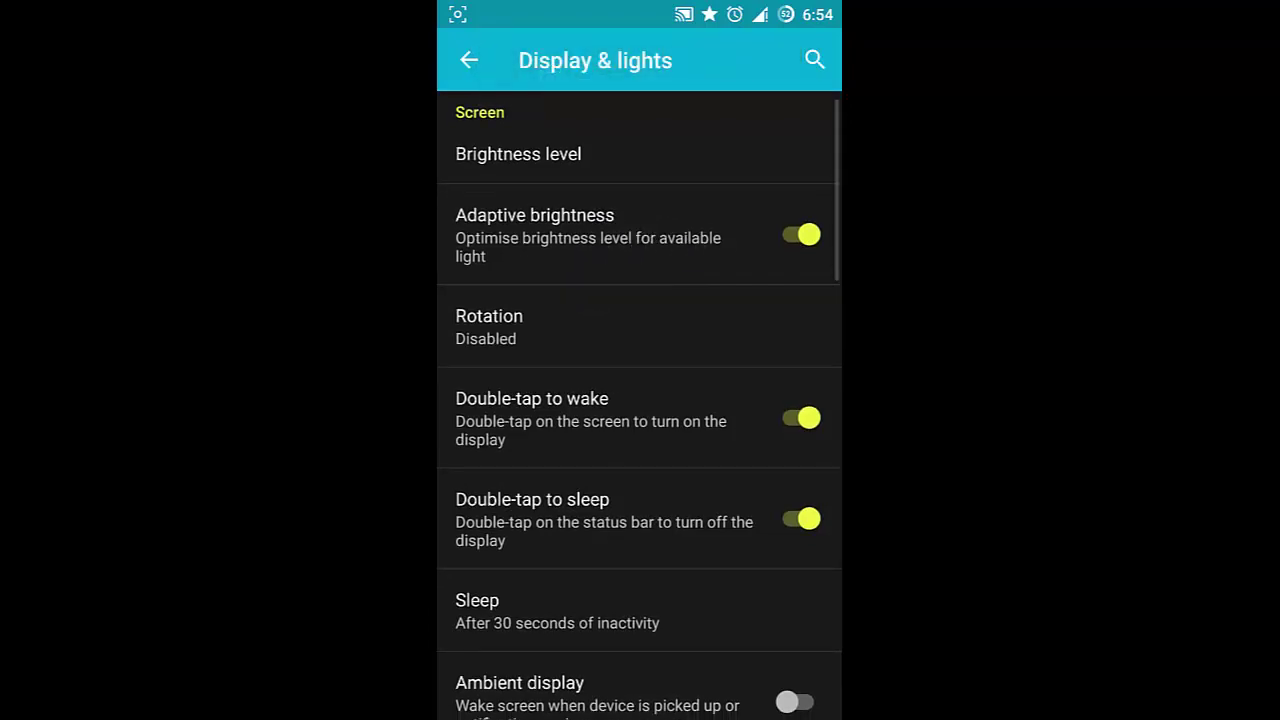
scroll(657, 297, up, 1)
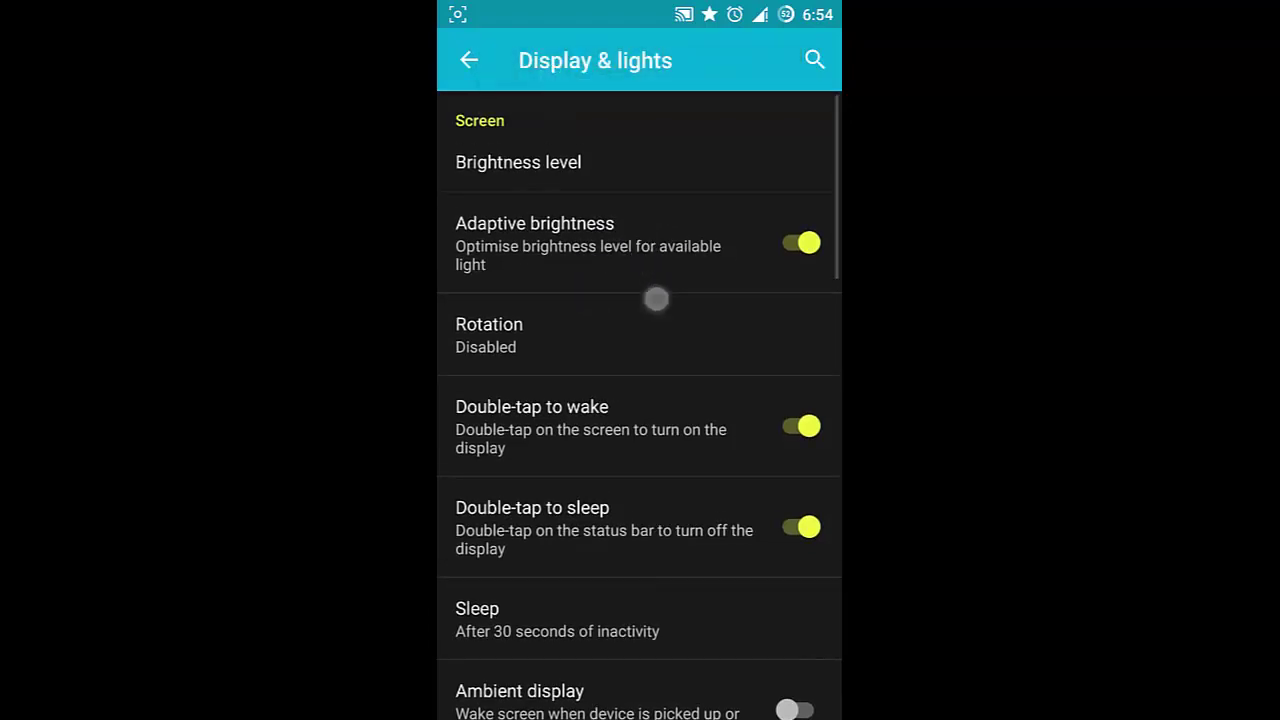
click(473, 236)
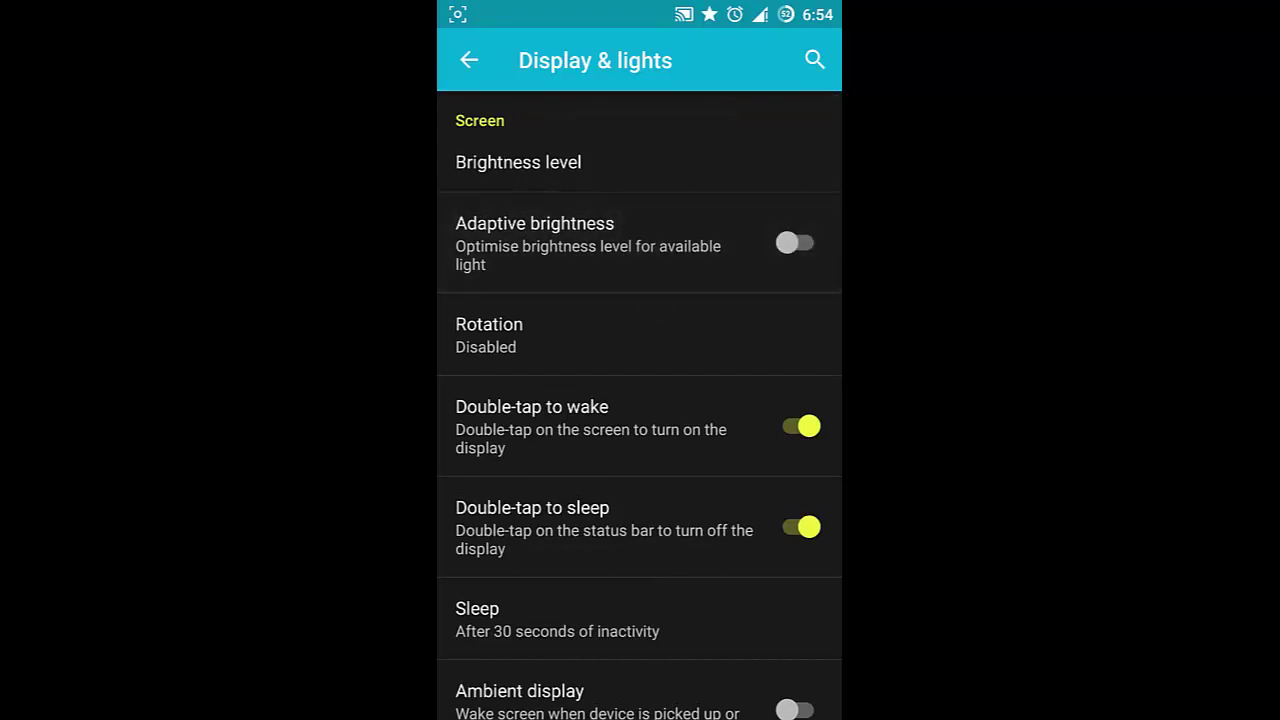
click(651, 157)
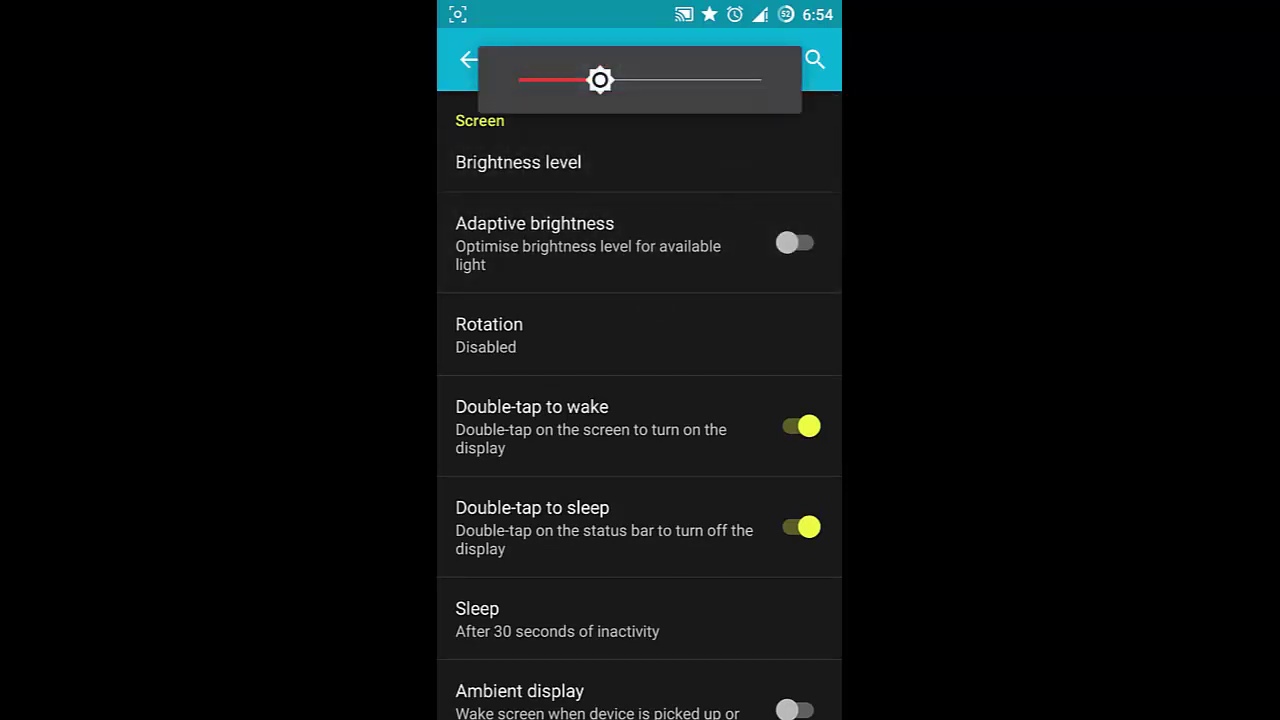
mouse_move(600, 80)
mouse_down()
mouse_move(557, 85)
mouse_move(608, 129)
mouse_move(557, 149)
mouse_move(611, 178)
mouse_move(623, 206)
mouse_move(557, 214)
mouse_move(590, 226)
mouse_move(559, 229)
mouse_up()
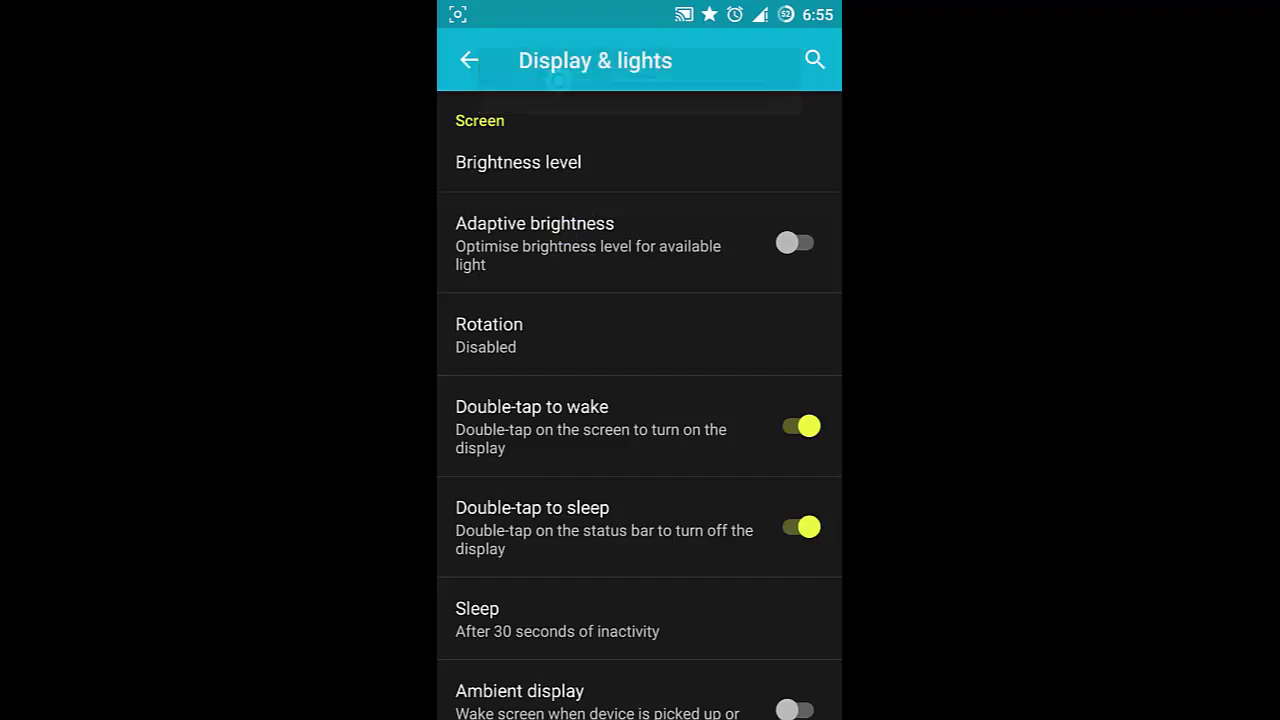
Step: Open the Default system profile's settings and view its Wi-Fi triggers
click(468, 59)
scroll(668, 380, down, 3)
scroll(668, 380, down, 4)
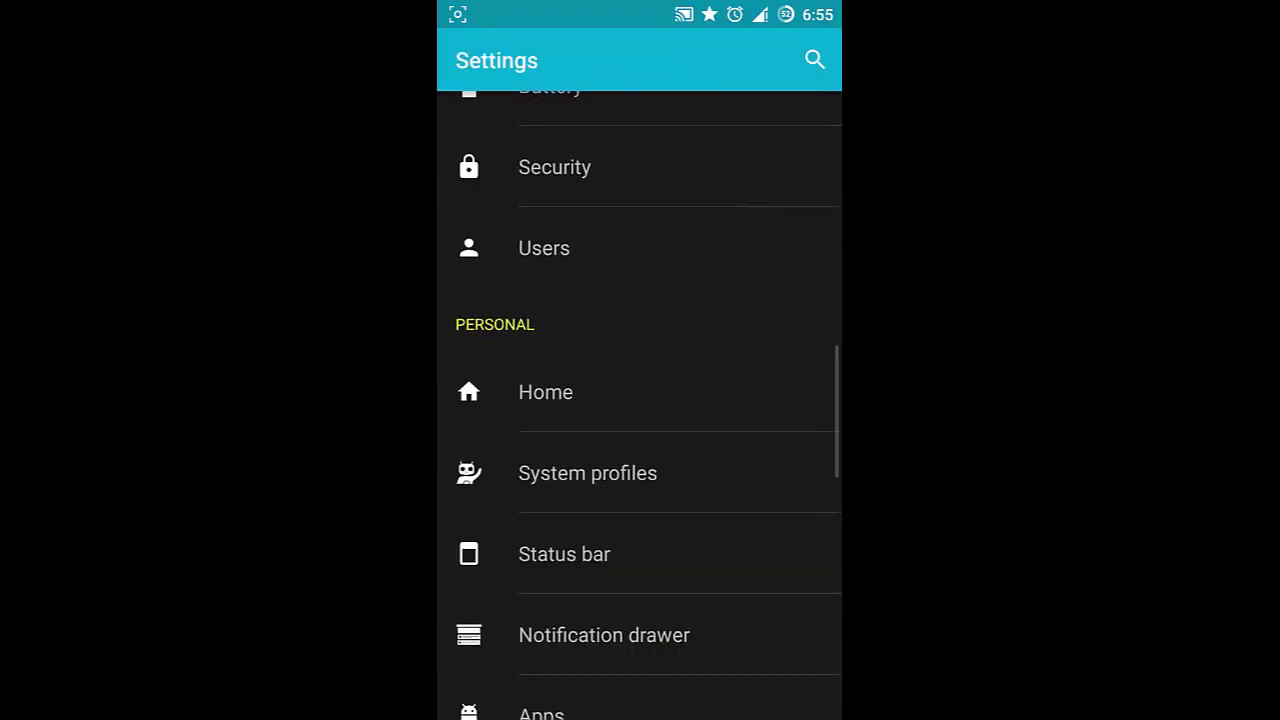
click(709, 289)
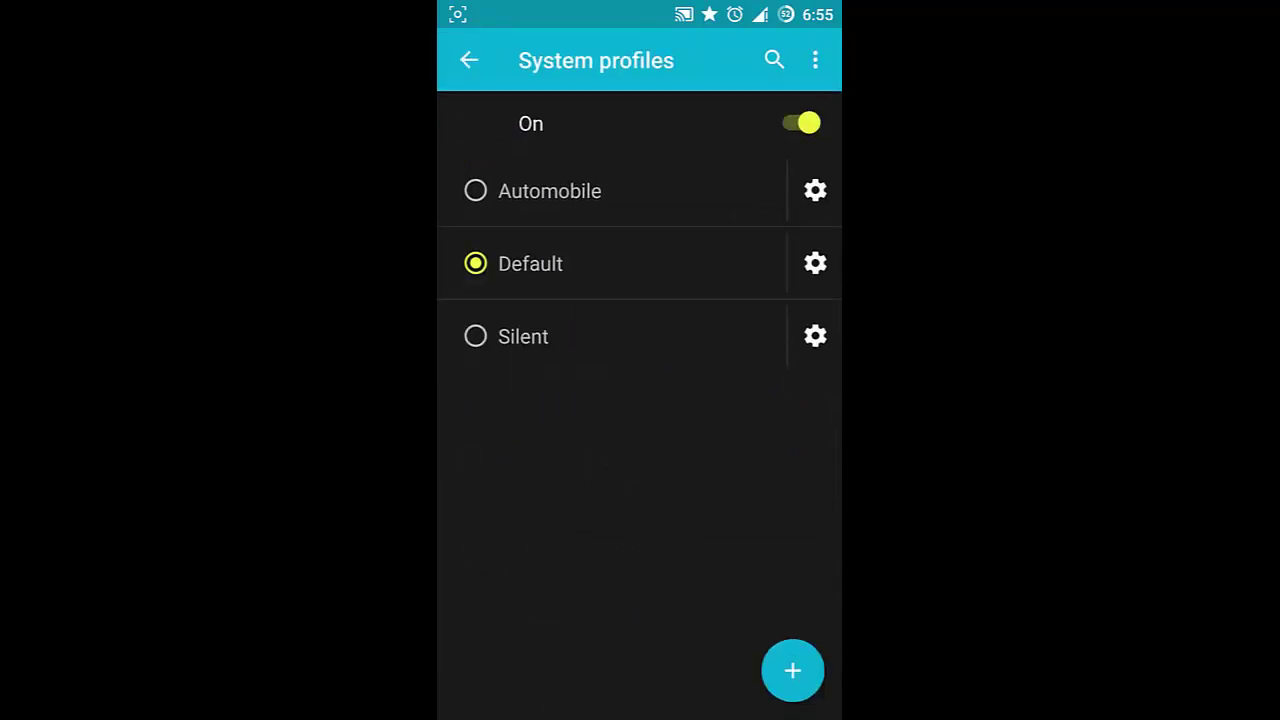
click(815, 263)
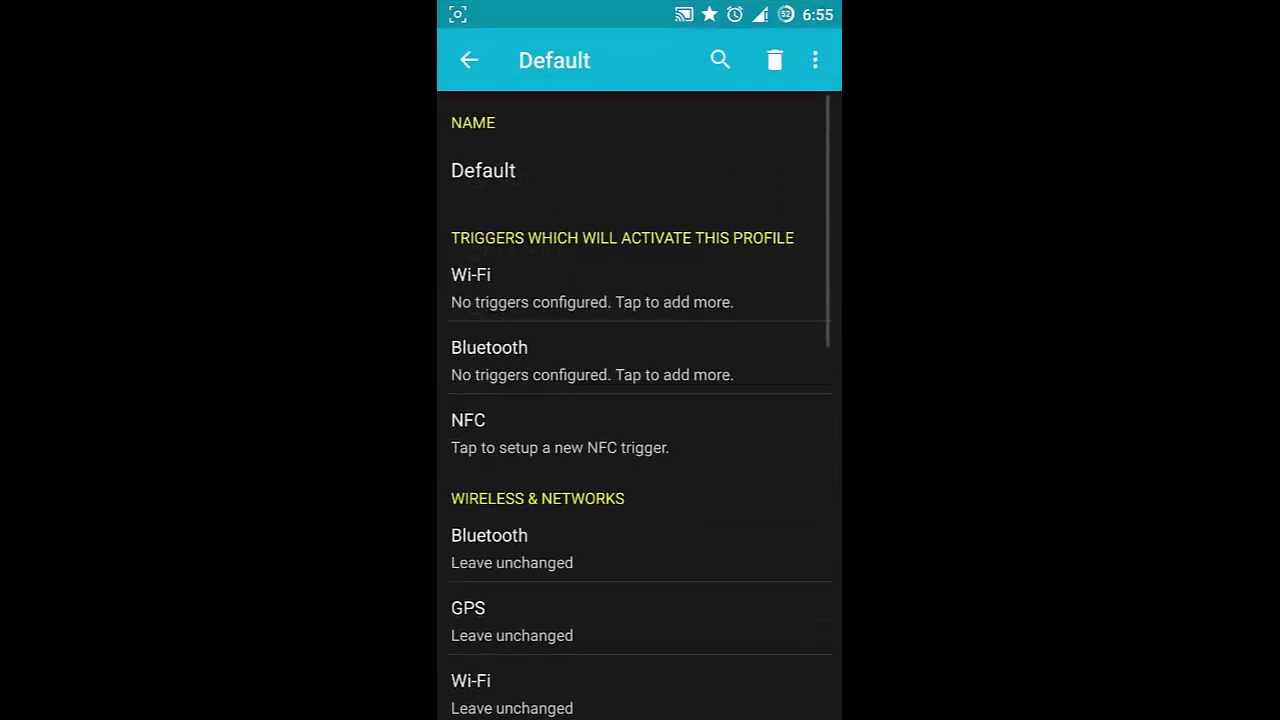
click(664, 302)
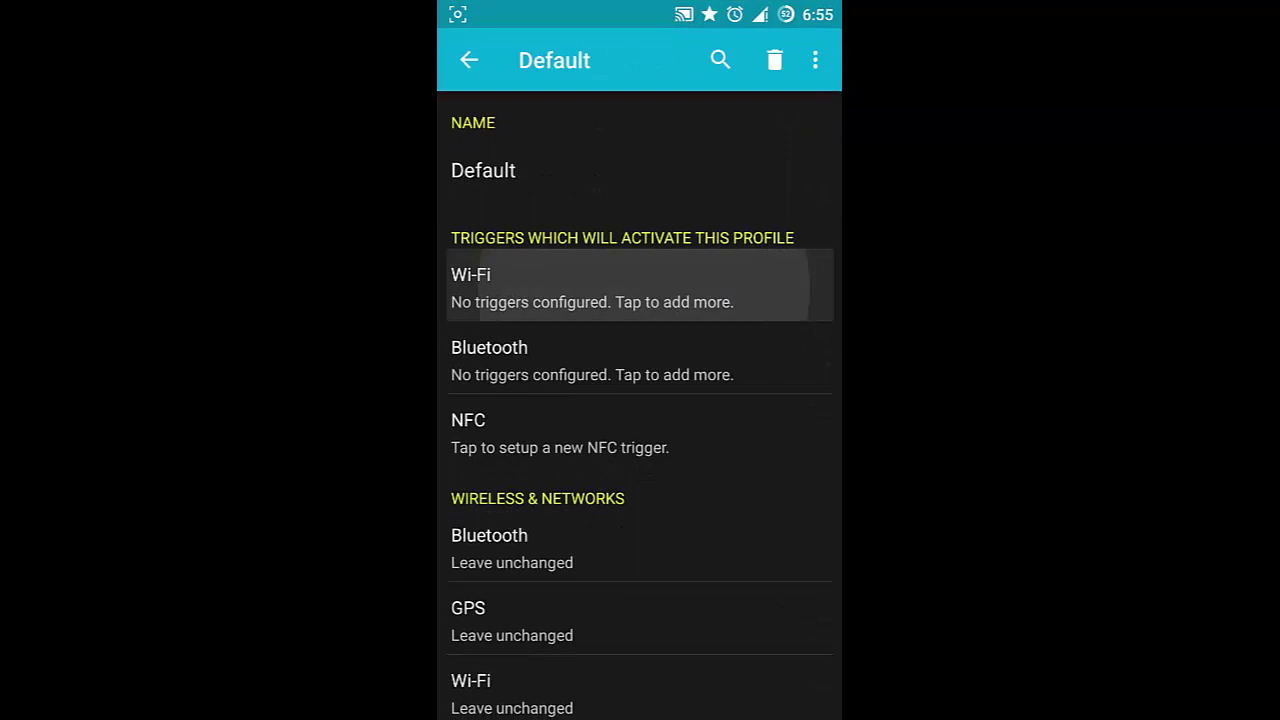
key(Escape)
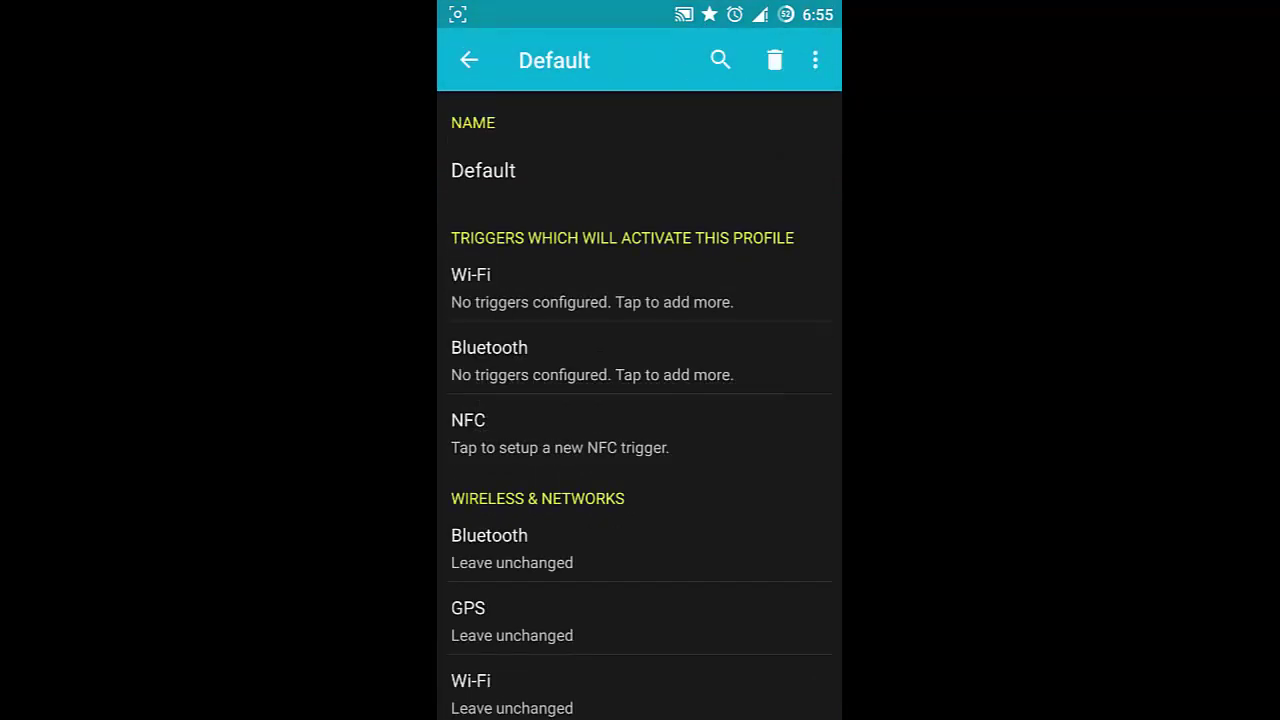
Step: Browse the Default profile's options, cancel a new profile, and return to the Settings list
drag(580, 440, 580, 330)
drag(580, 480, 582, 346)
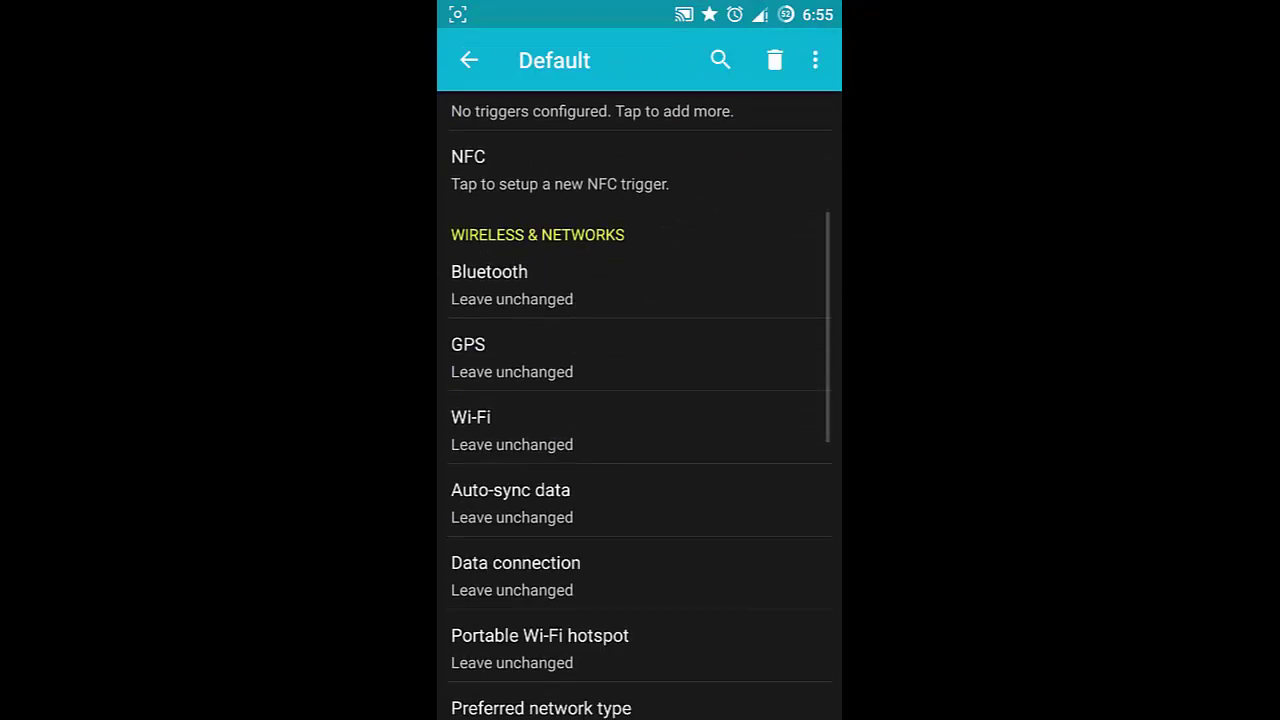
drag(686, 480, 672, 330)
mouse_move(671, 526)
mouse_down()
mouse_move(730, 303)
mouse_move(700, 600)
mouse_up()
key(Escape)
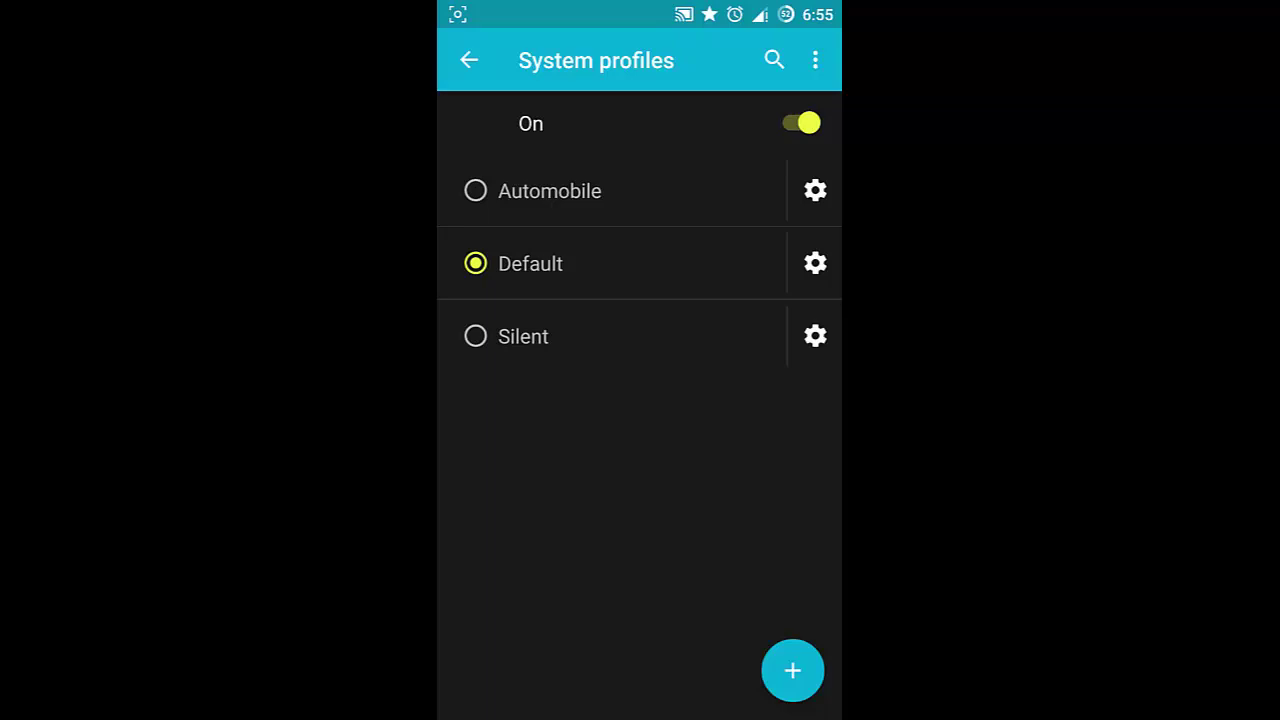
click(792, 670)
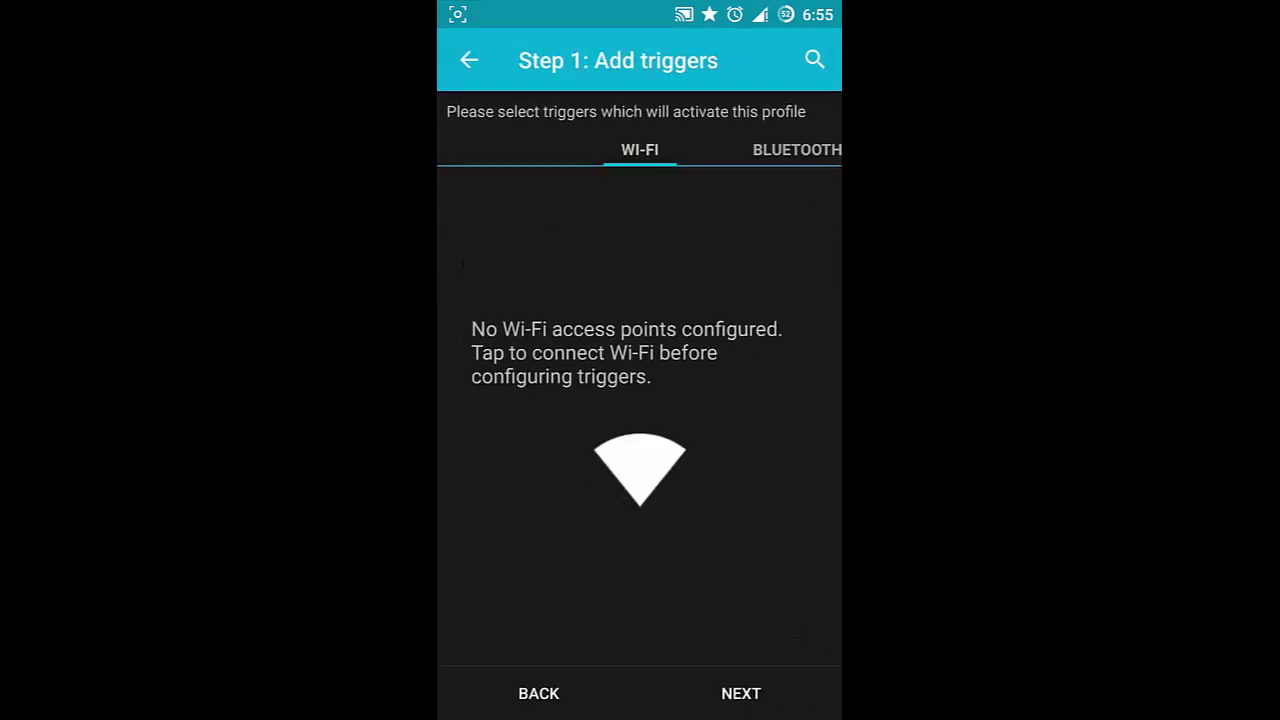
key(Escape)
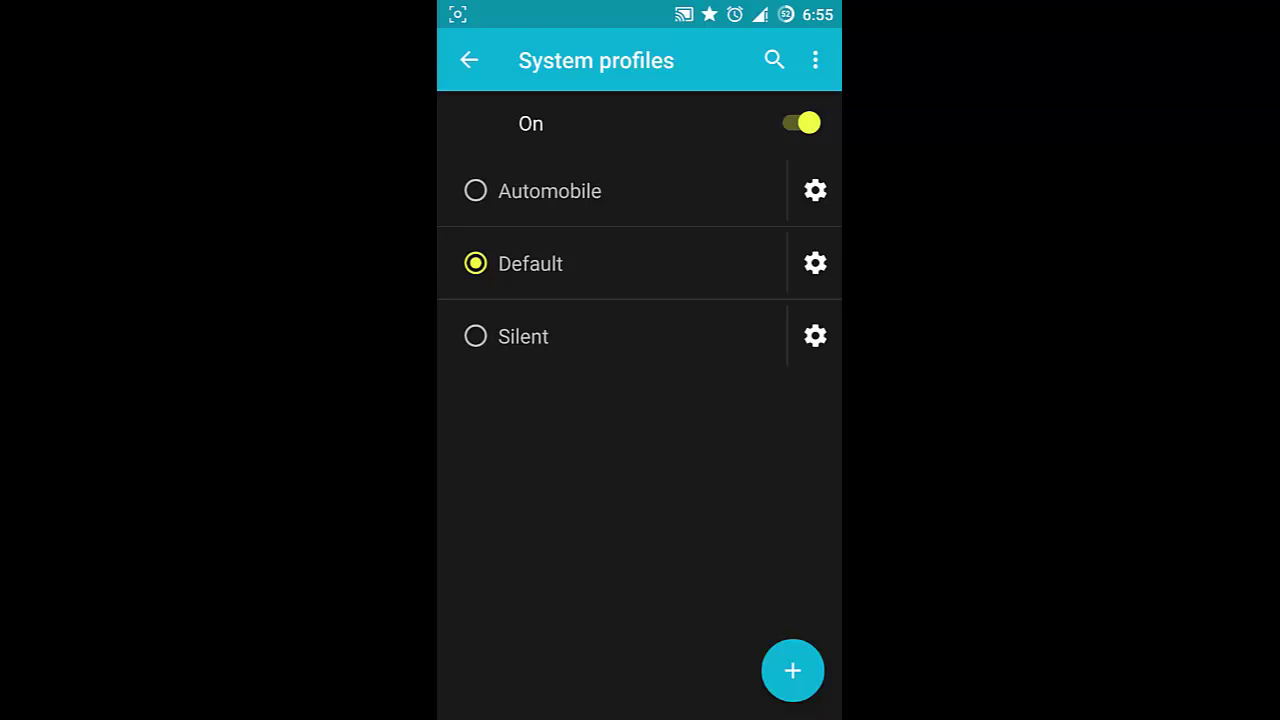
key(Escape)
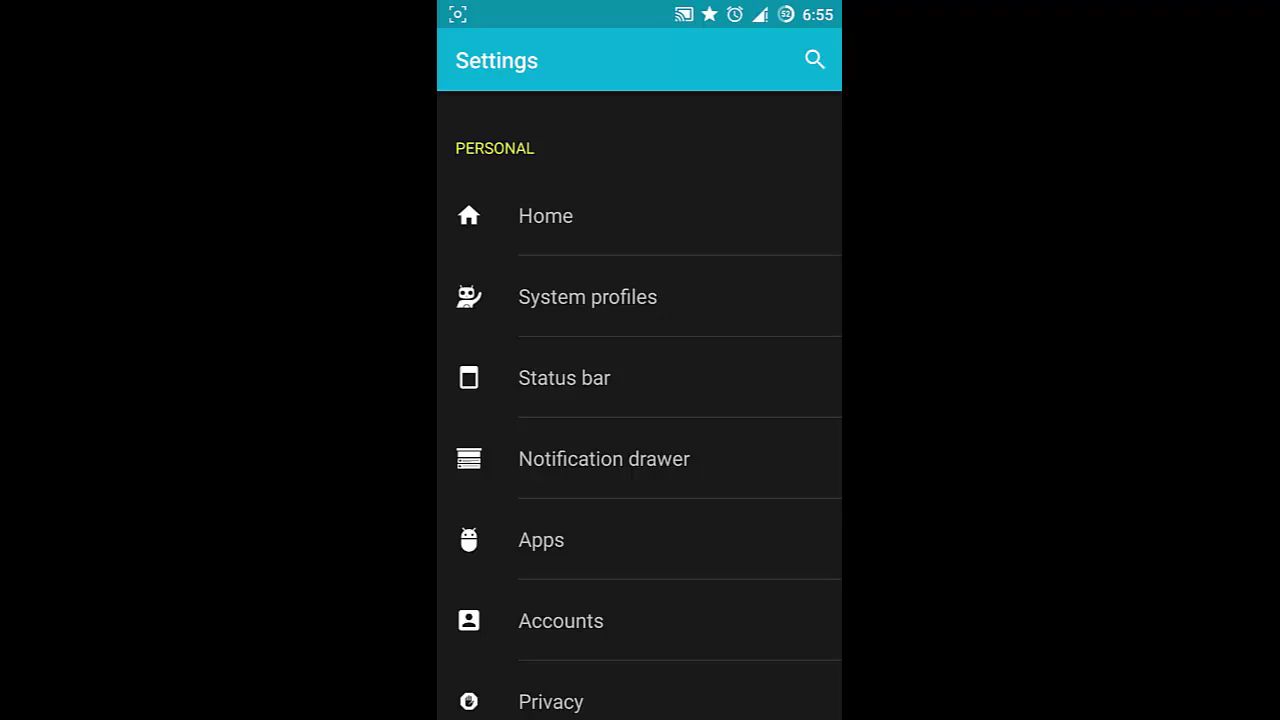
drag(634, 506, 663, 430)
click(661, 458)
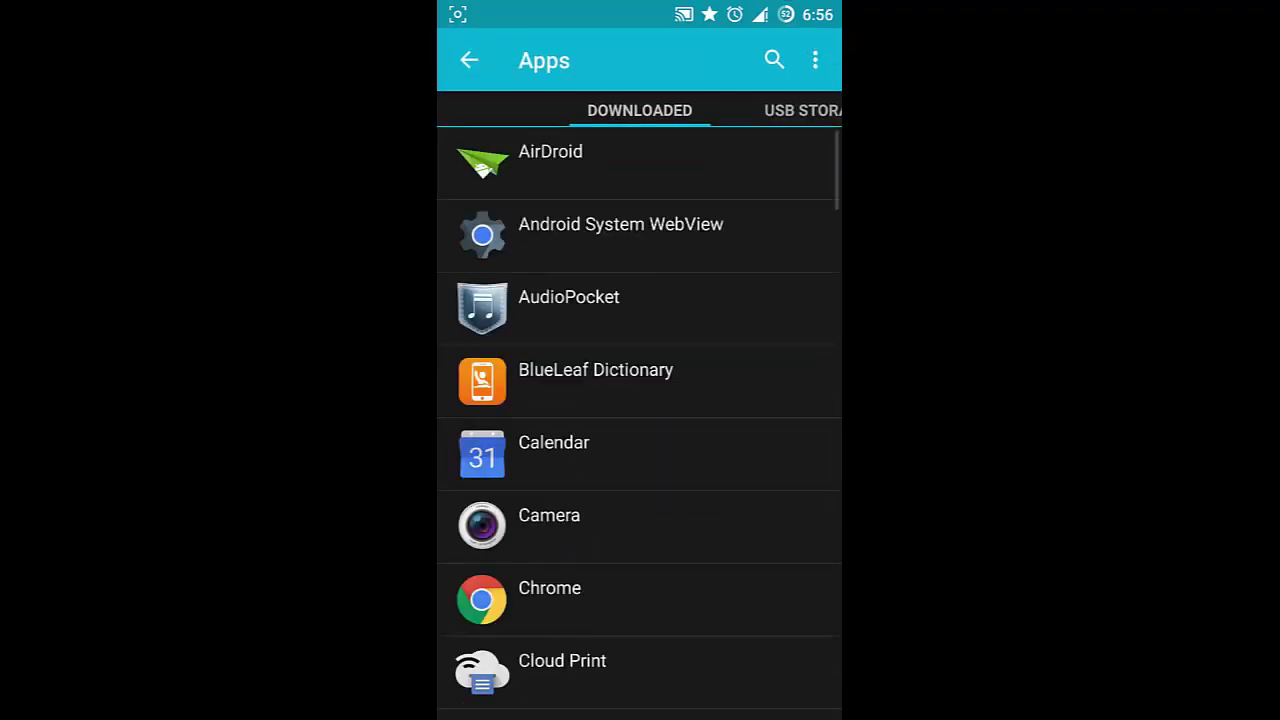
key(Escape)
drag(720, 5, 720, 560)
click(706, 34)
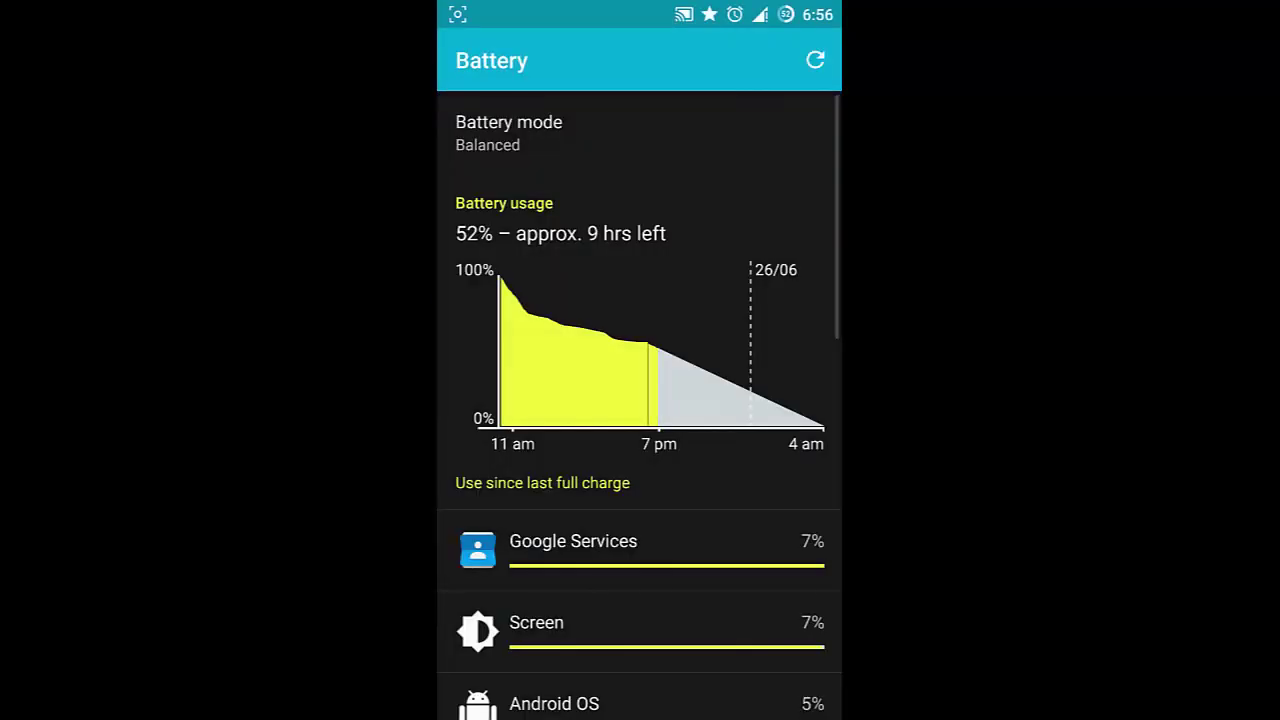
scroll(691, 380, down, 5)
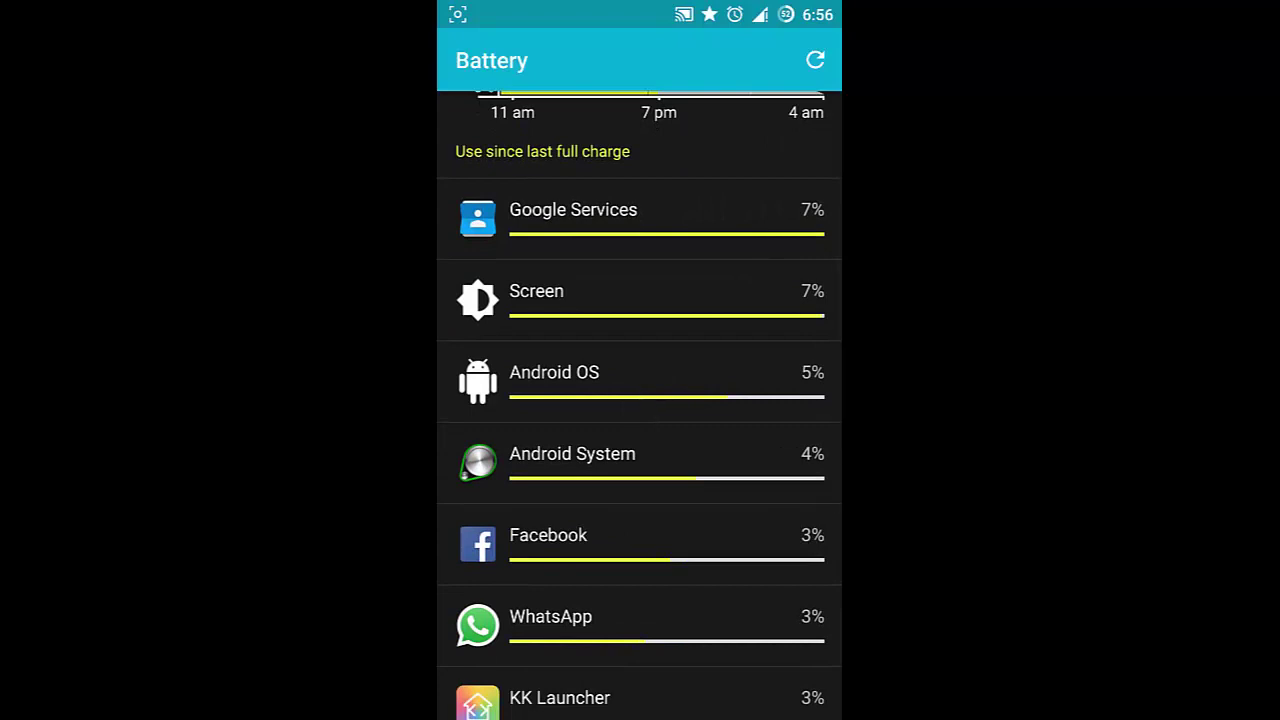
drag(646, 234, 700, 352)
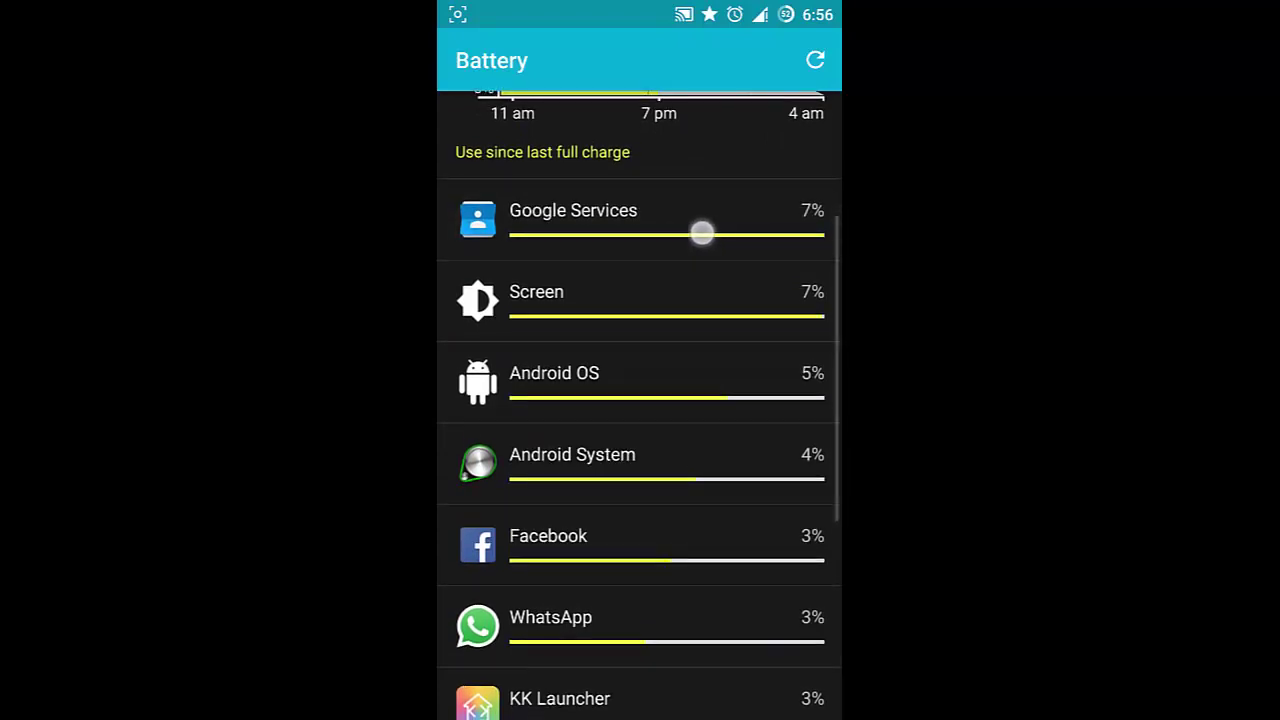
scroll(700, 352, down, 2)
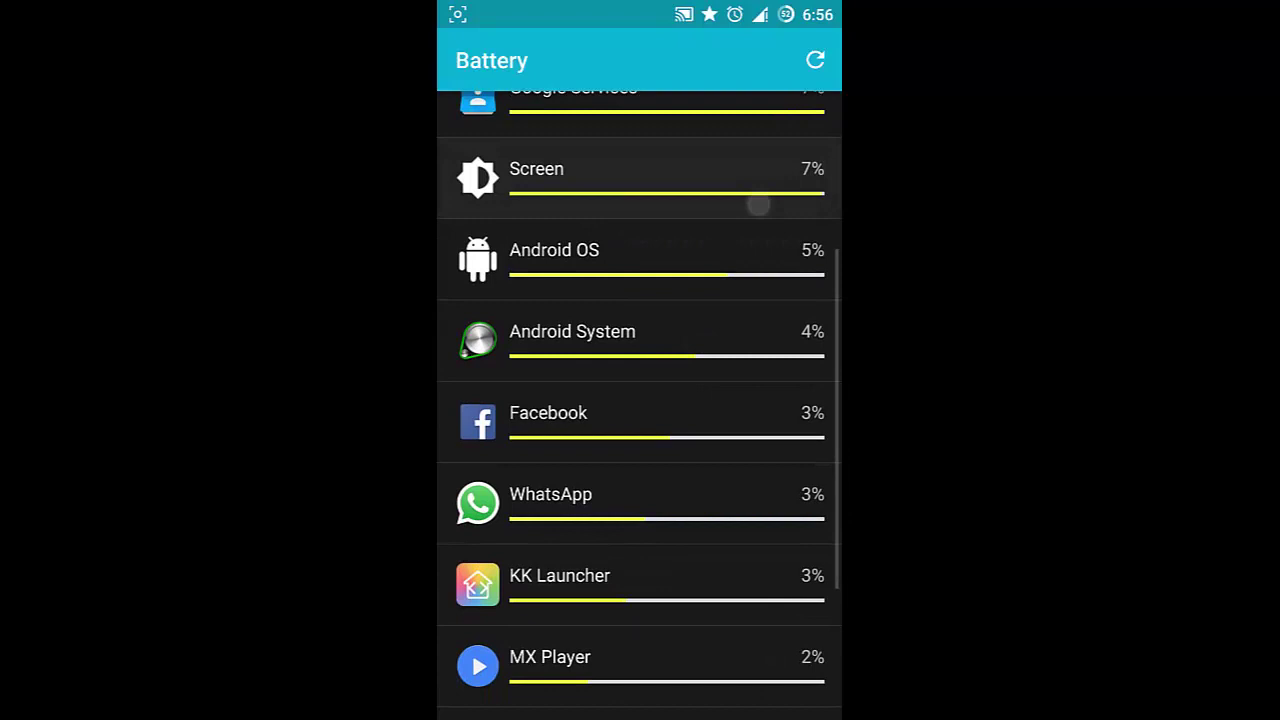
mouse_move(663, 431)
mouse_down()
mouse_move(706, 291)
mouse_move(663, 517)
mouse_move(718, 450)
mouse_up()
drag(670, 560, 686, 491)
drag(672, 348, 646, 497)
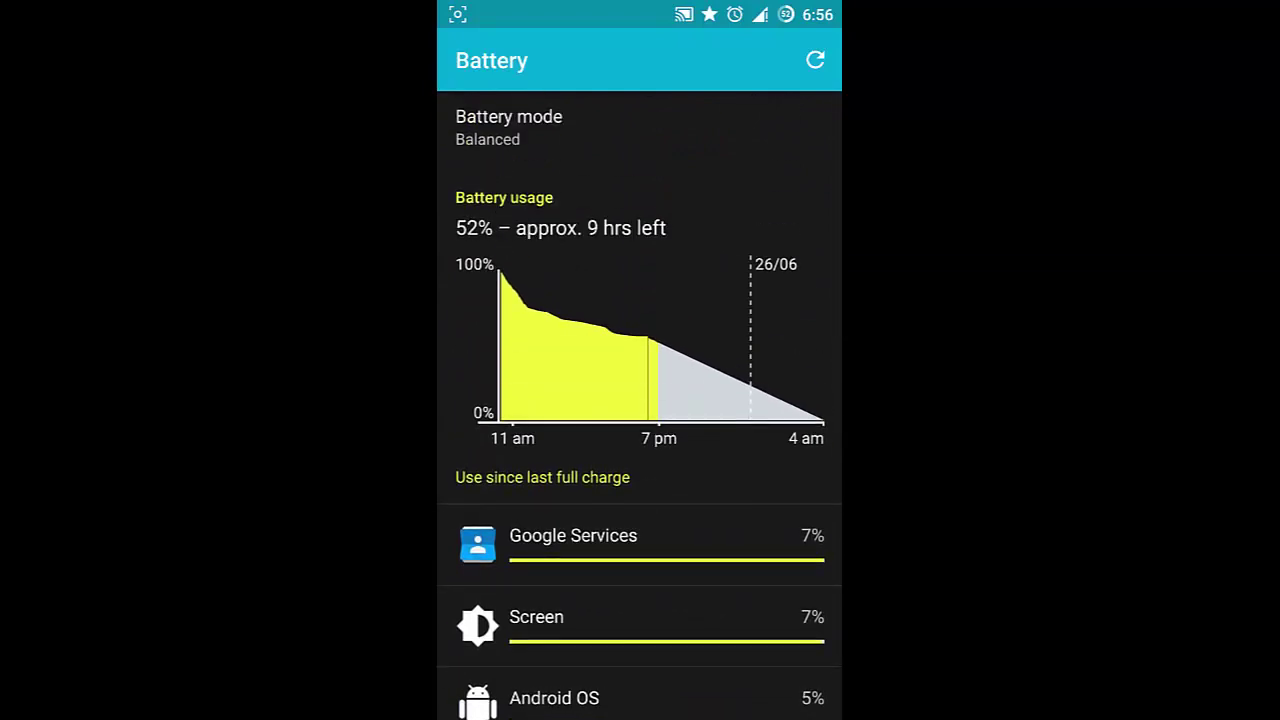
drag(617, 614, 625, 330)
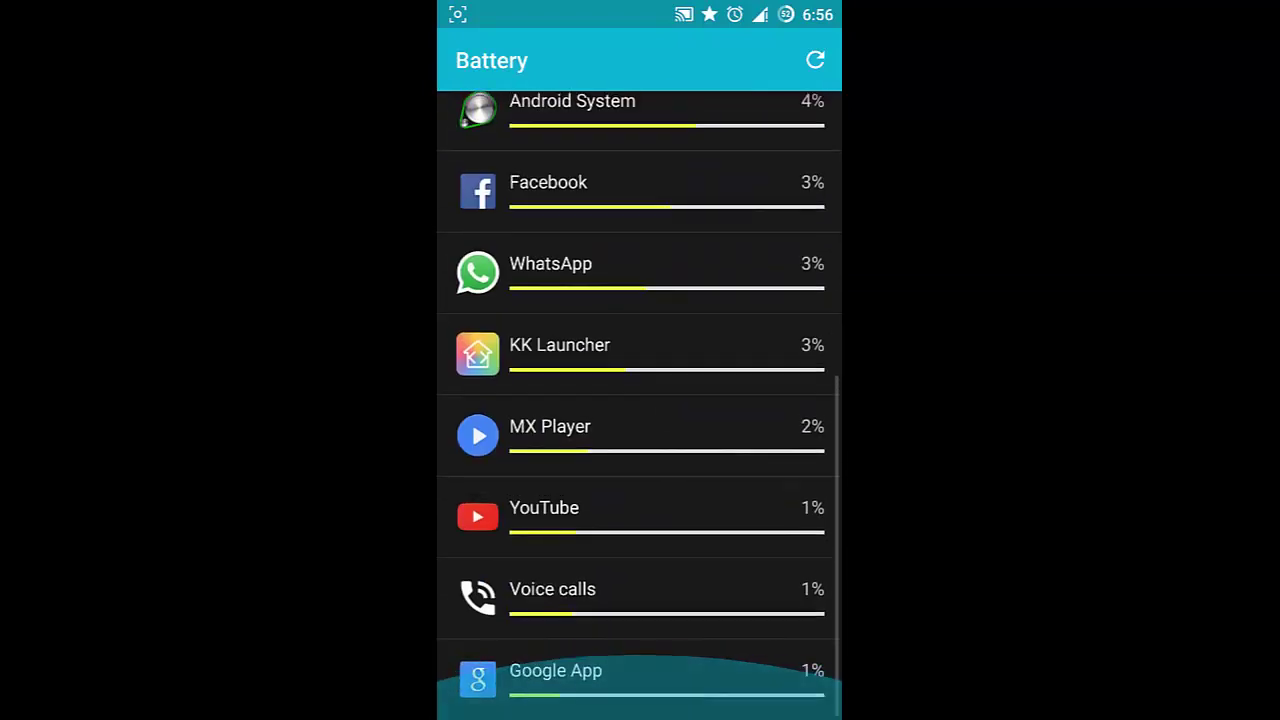
scroll(639, 405, up, 10)
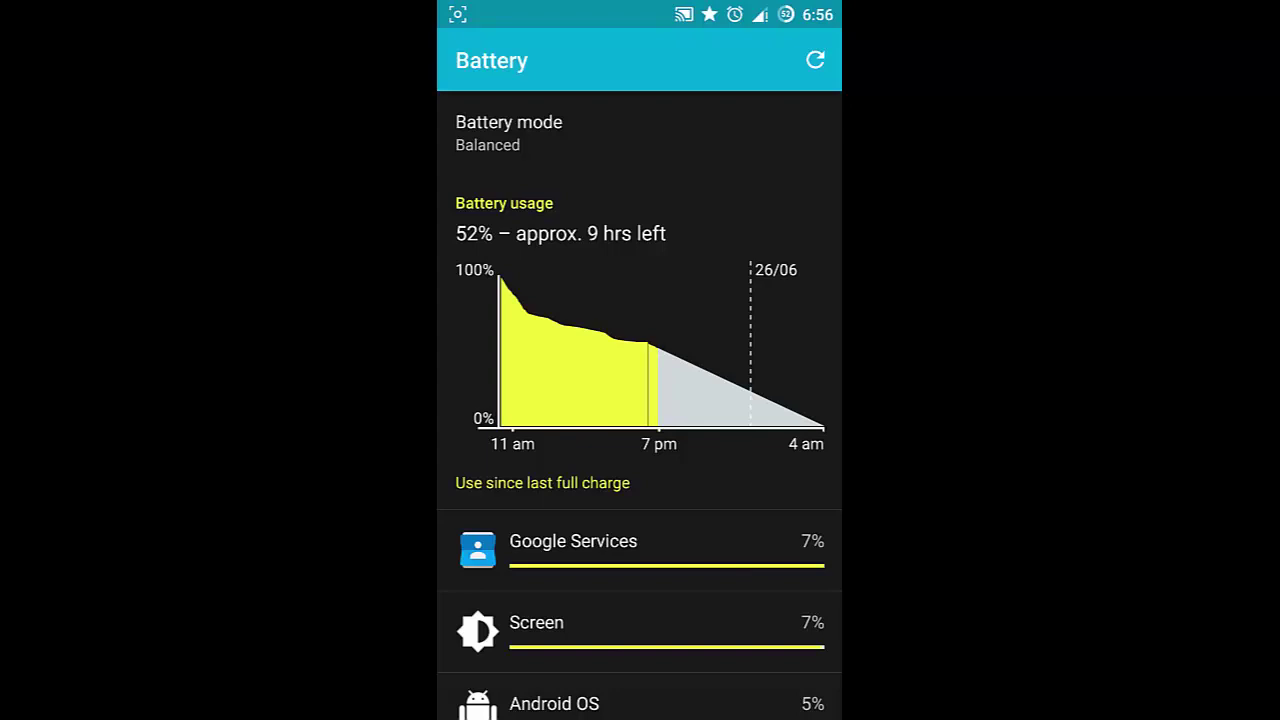
Step: Leave the Battery page and open Display & lights from the main Settings list
key(Escape)
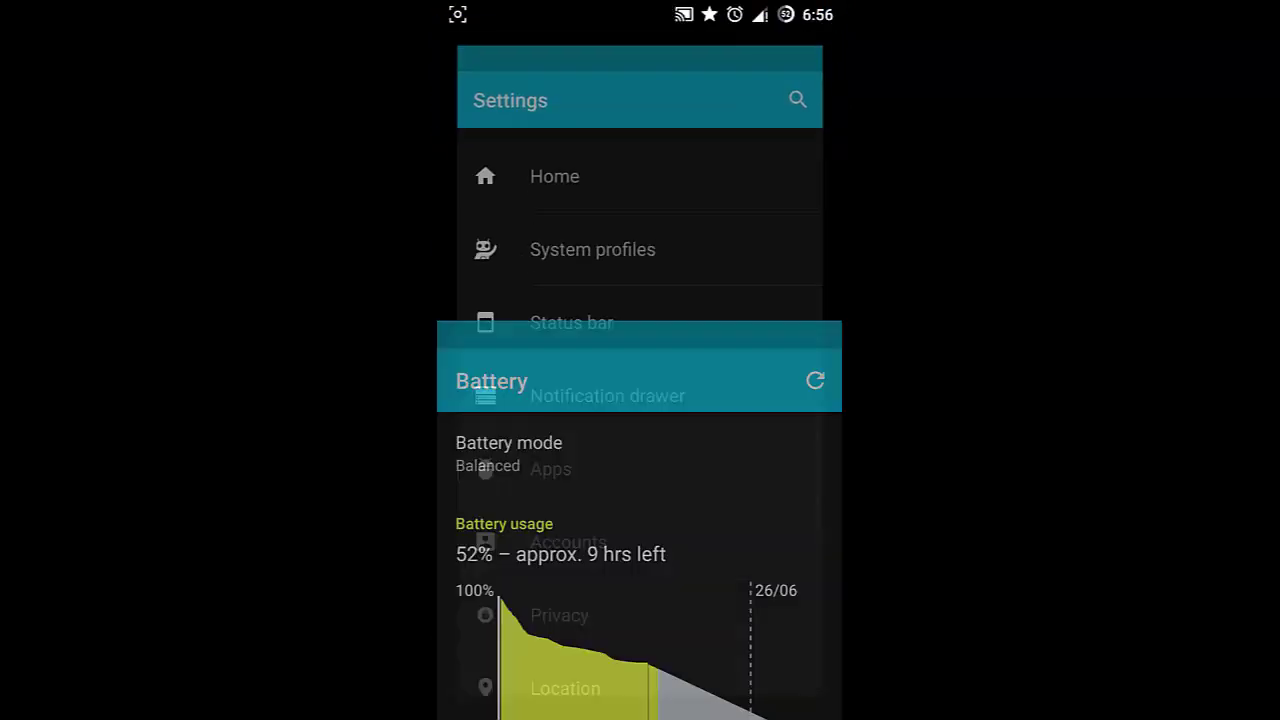
scroll(654, 571, up, 3)
scroll(692, 320, up, 3)
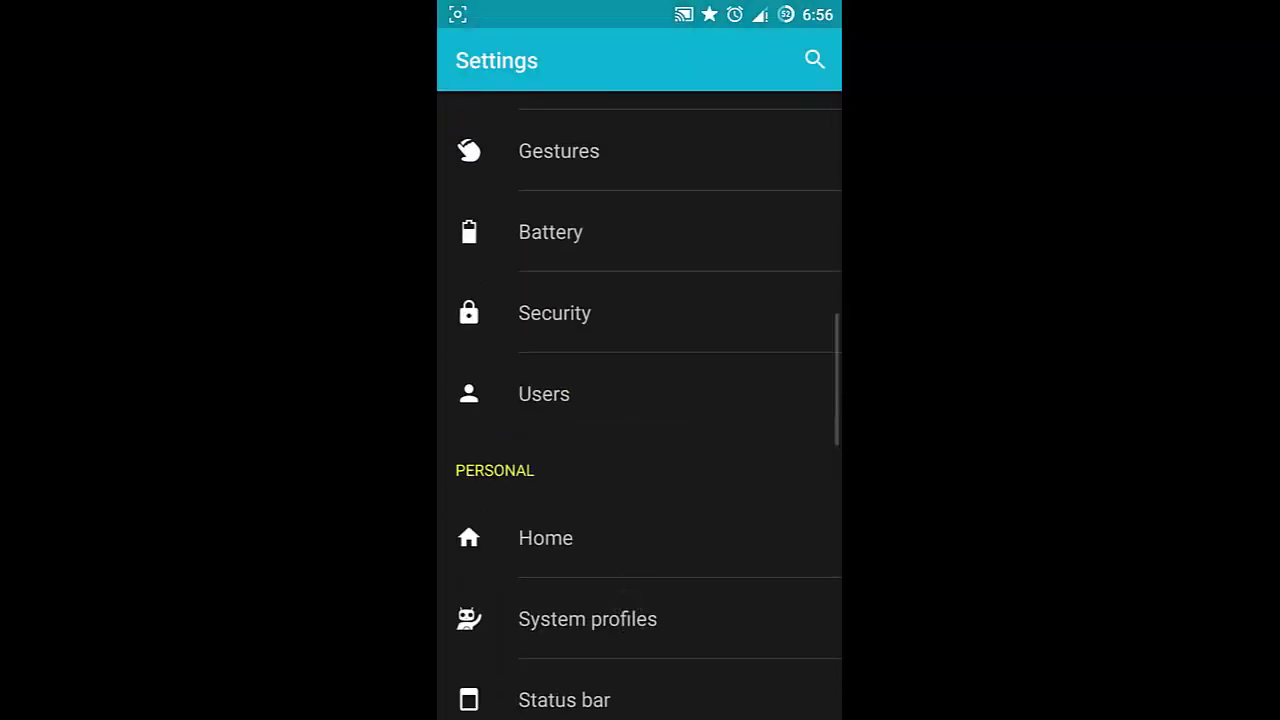
scroll(620, 617, up, 3)
scroll(643, 500, up, 3)
click(587, 246)
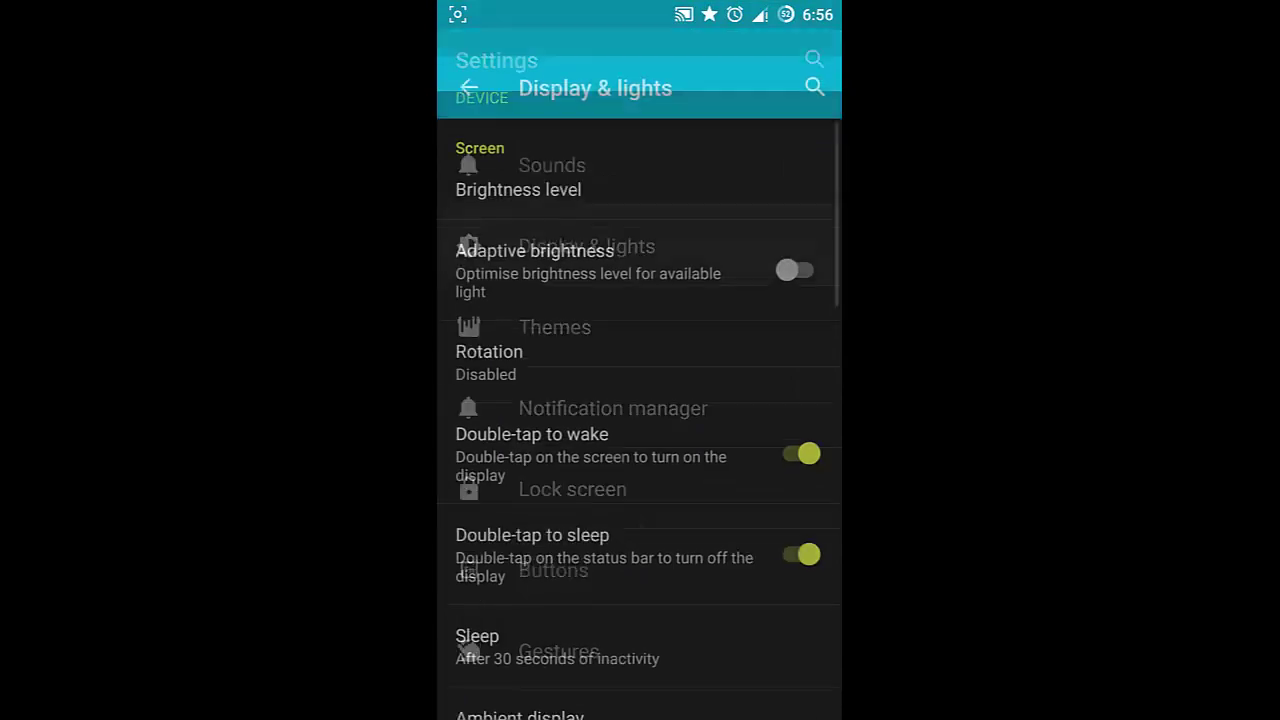
Step: Open the Sleep timeout choices and cancel, keeping the 30 seconds timeout
scroll(657, 451, down, 3)
click(634, 469)
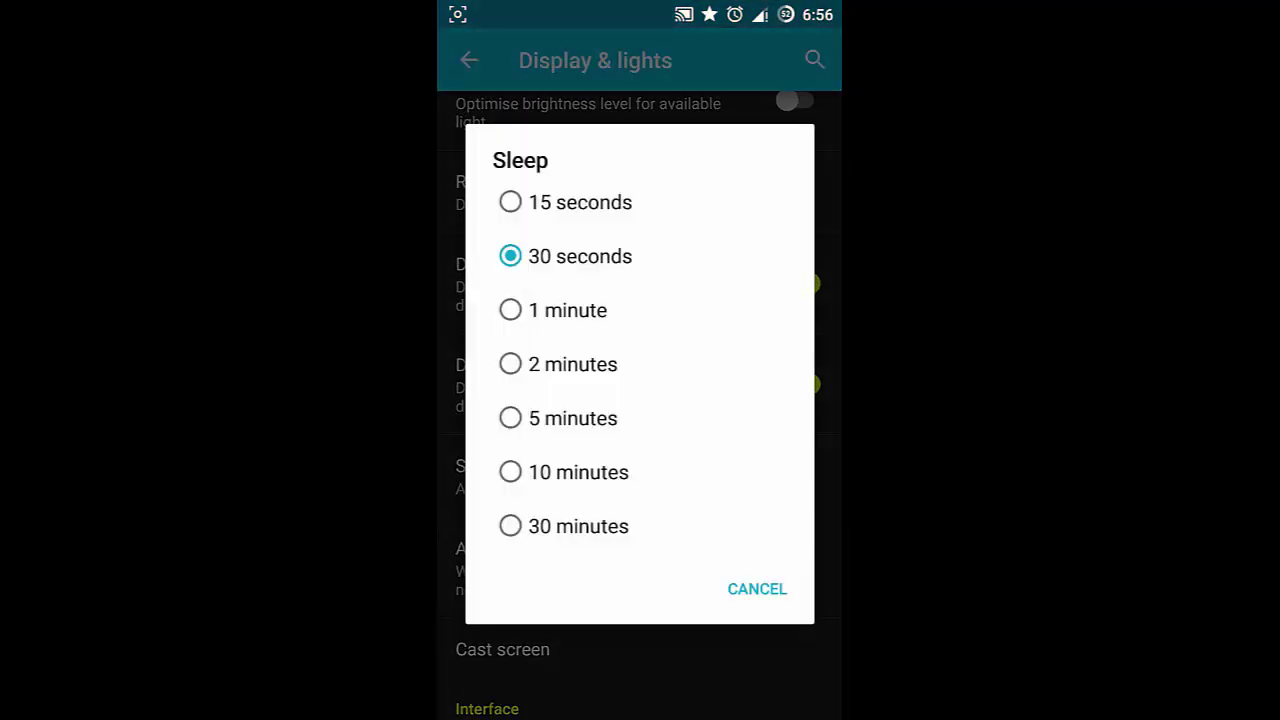
drag(642, 370, 660, 423)
drag(670, 389, 704, 377)
click(757, 589)
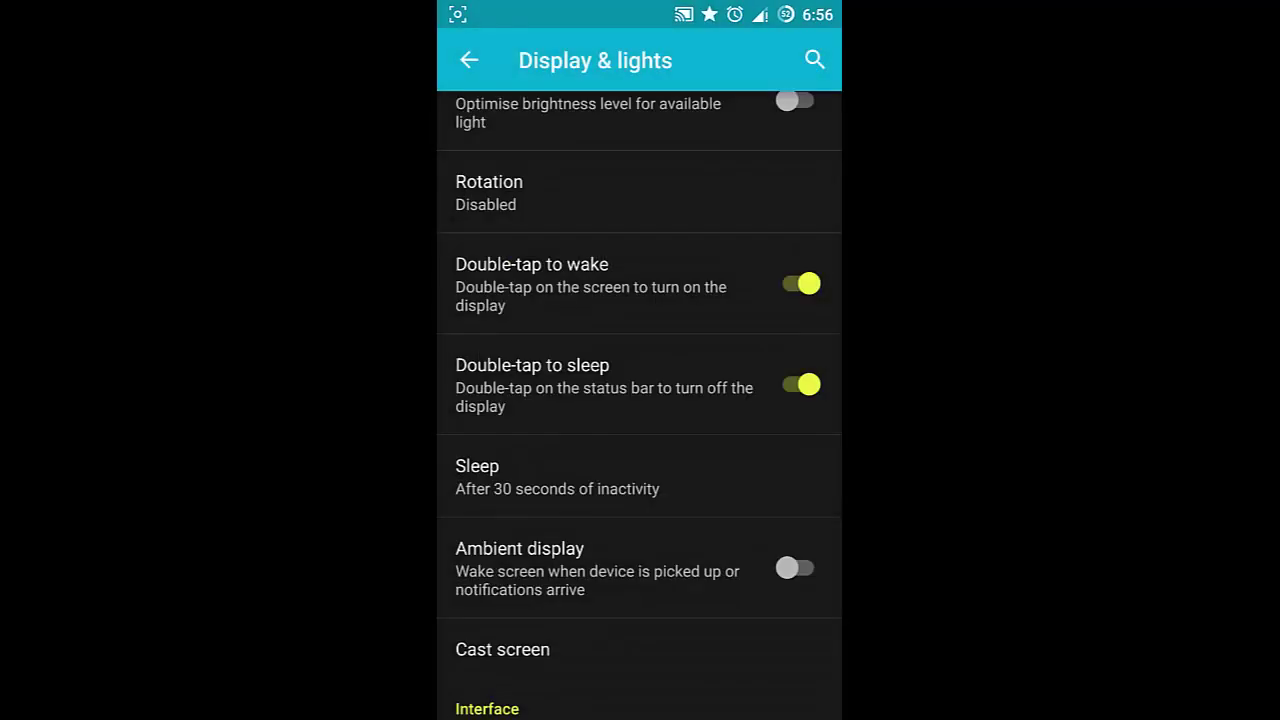
drag(651, 518, 641, 549)
drag(641, 417, 641, 506)
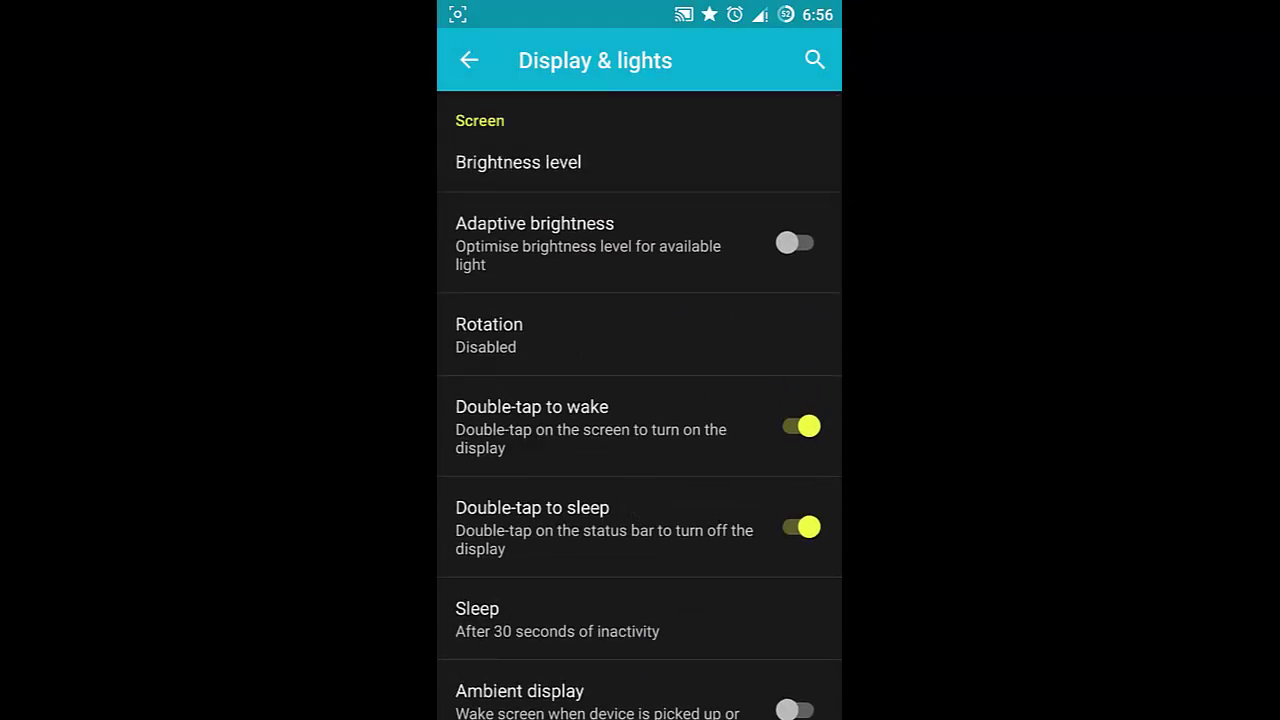
Step: Pull down the quick settings panel and dismiss it again
drag(734, 57, 711, 443)
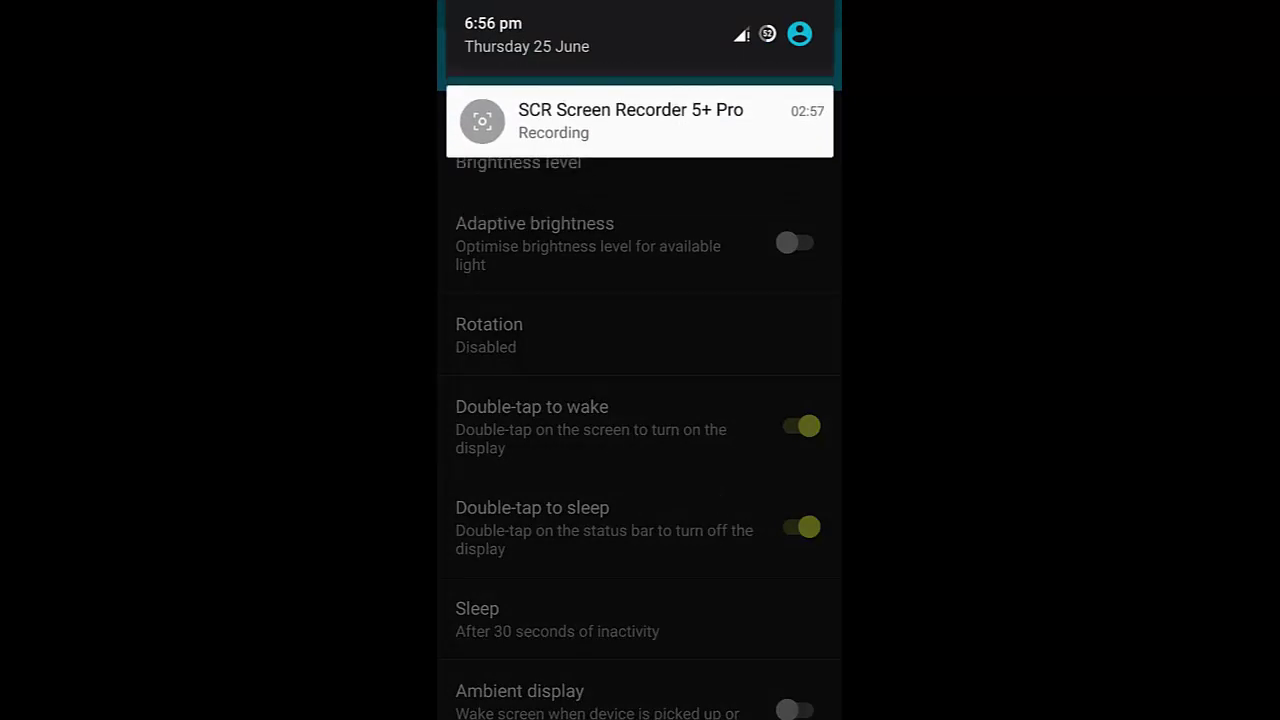
drag(640, 160, 640, 500)
drag(727, 33, 727, 20)
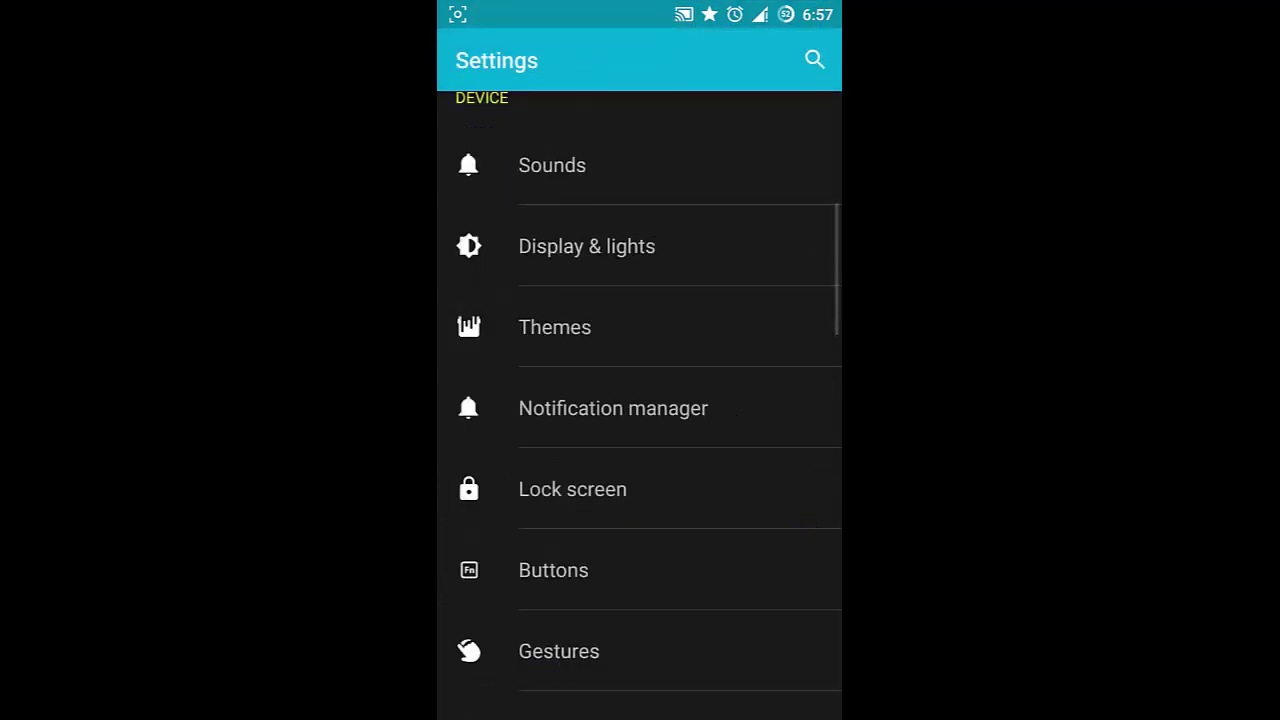
Step: In Sounds, scroll to Vibrate and leave Vibrate on touch switched off
click(700, 174)
drag(757, 549, 749, 286)
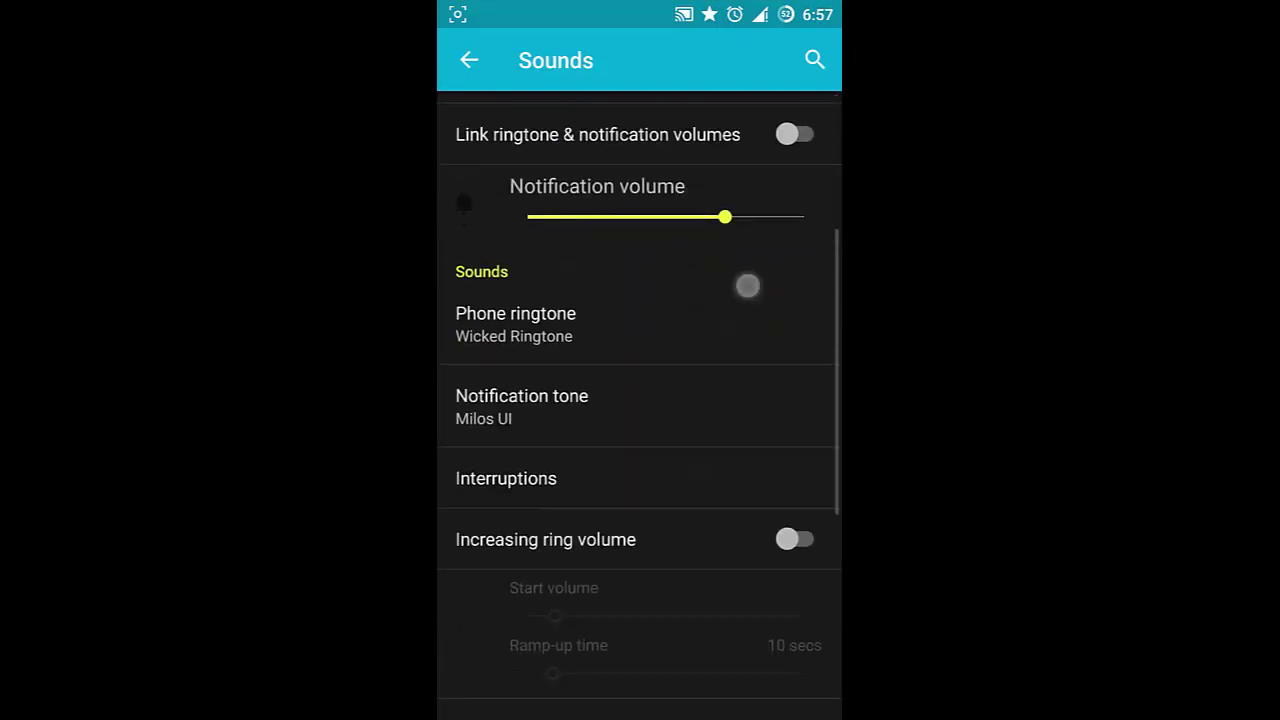
drag(745, 610, 742, 288)
drag(686, 420, 692, 324)
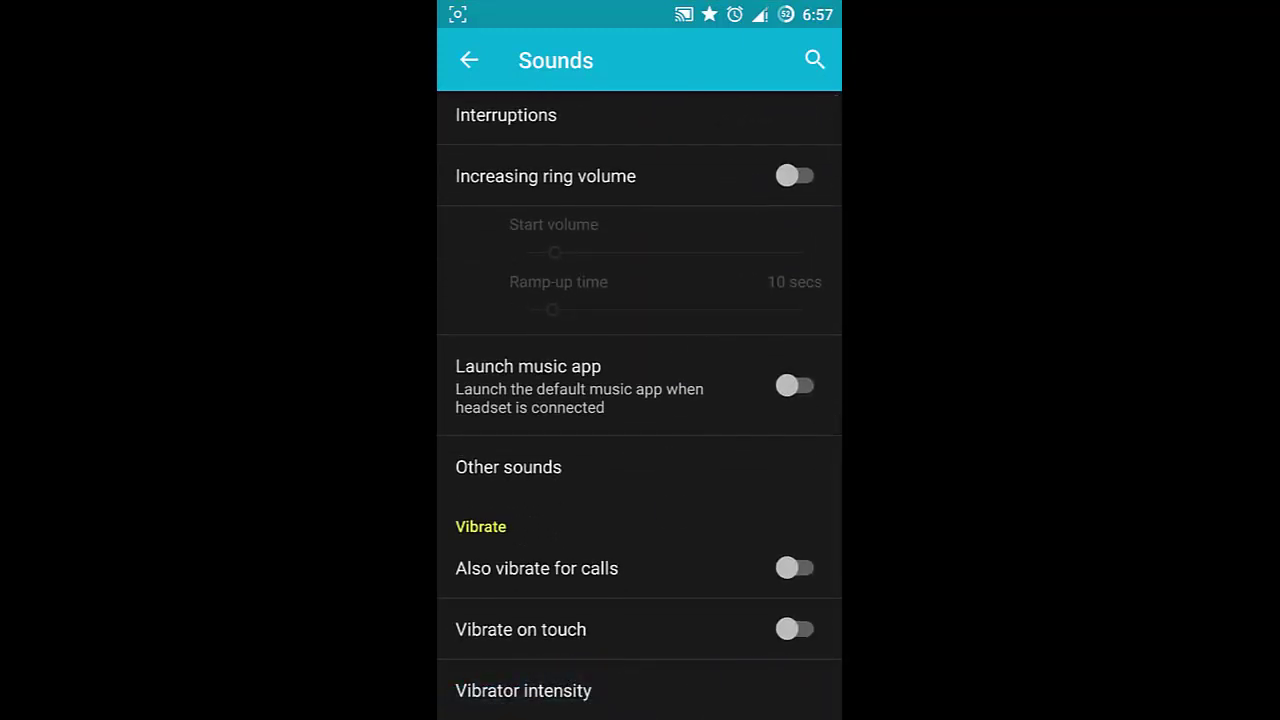
drag(672, 636, 677, 506)
click(790, 629)
click(798, 629)
Step: Long-press the Aeroplane mode tile to open Wireless & networks, then close the shade
drag(807, 11, 752, 373)
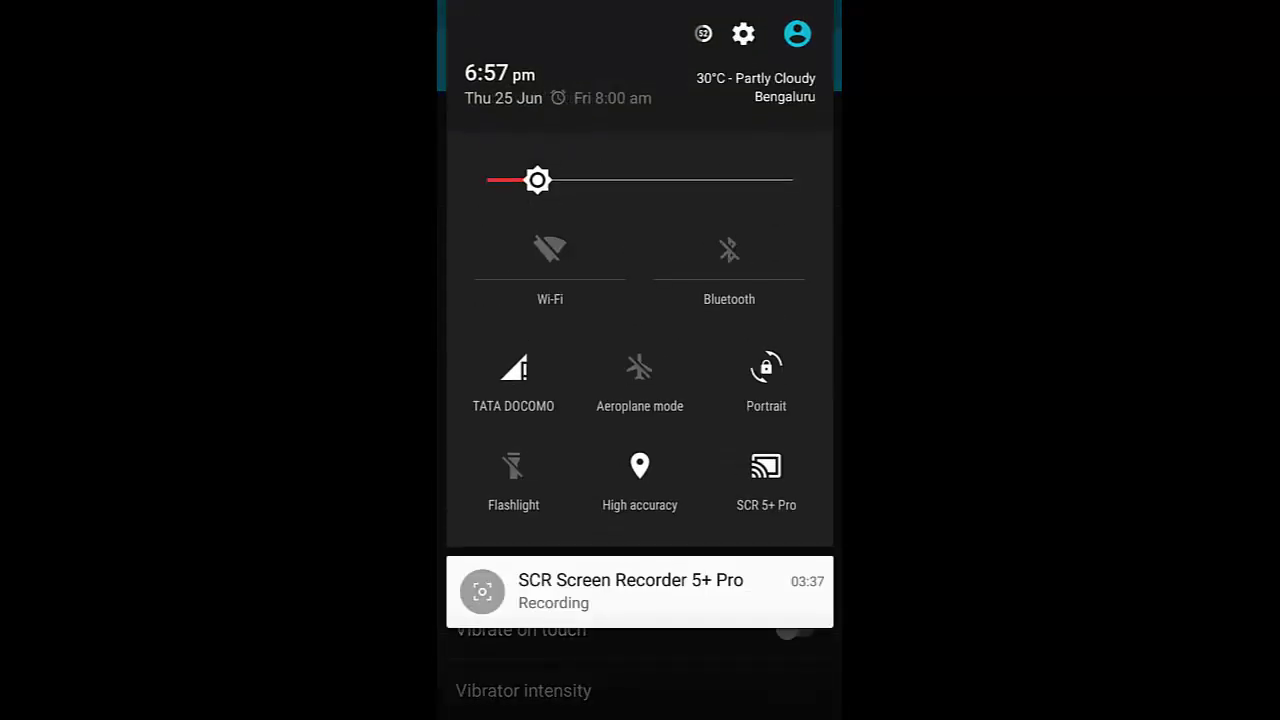
click(640, 368)
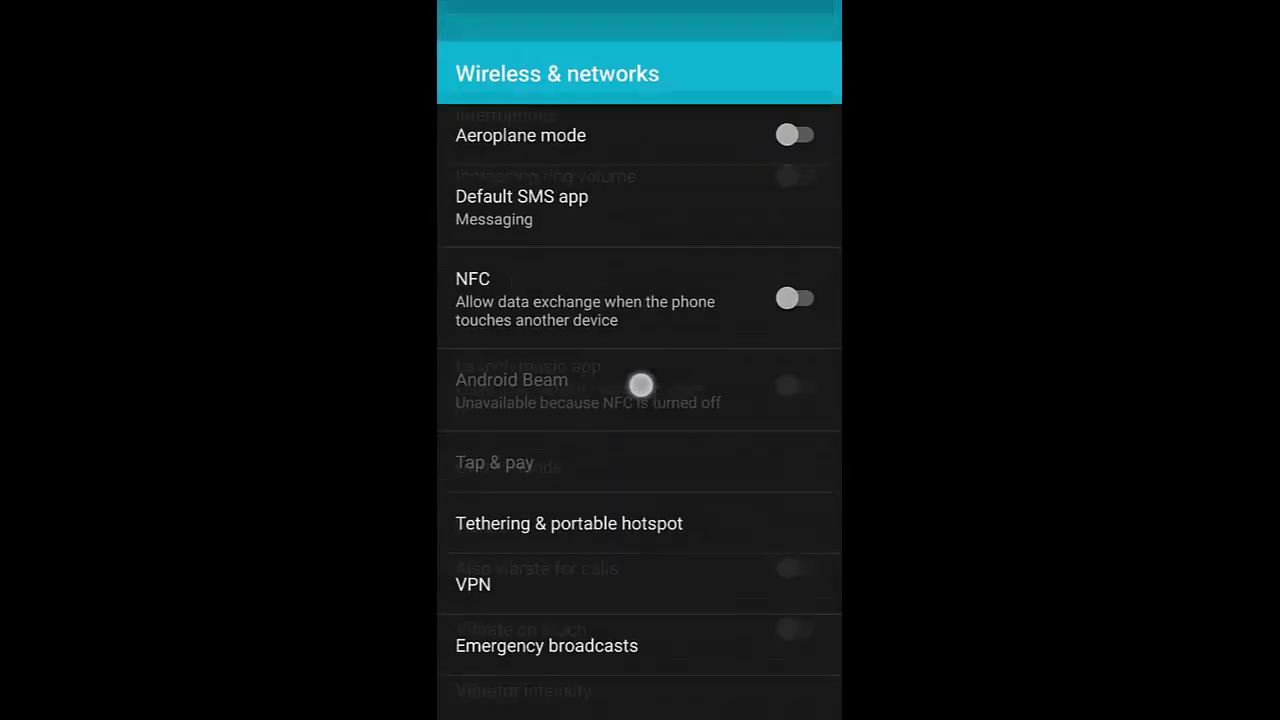
drag(640, 5, 640, 600)
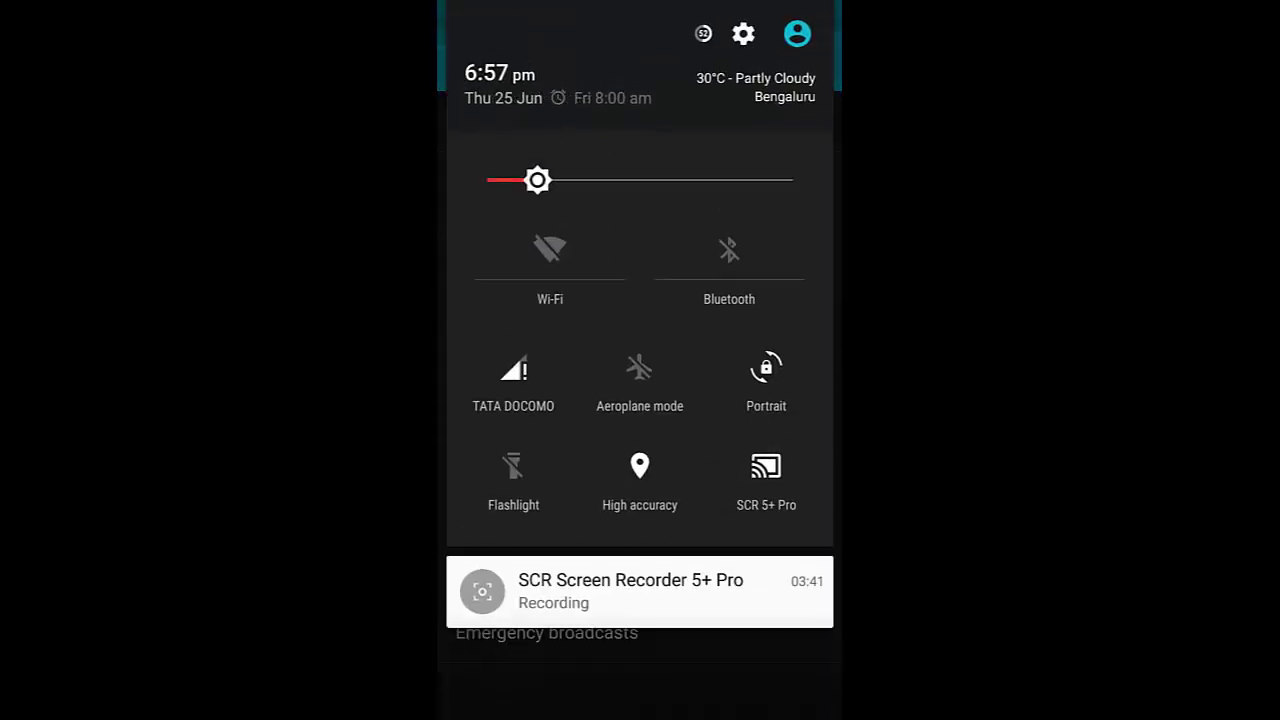
drag(768, 420, 768, 186)
click(703, 320)
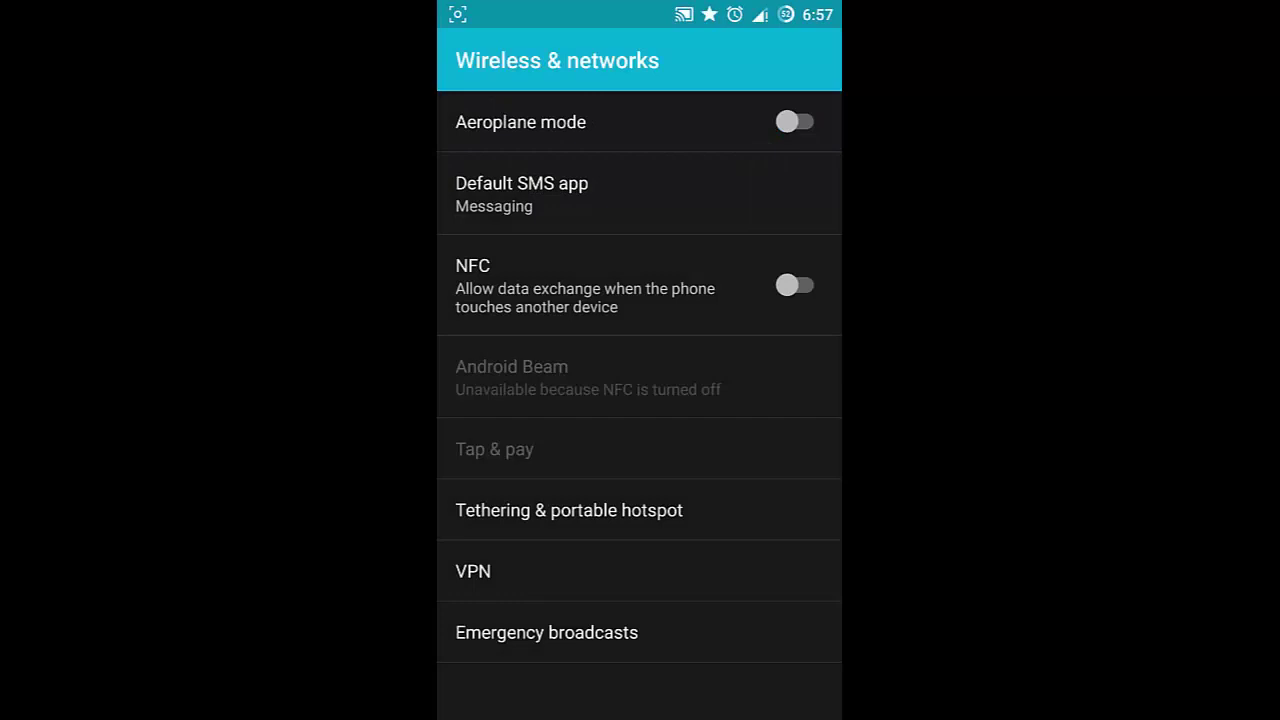
Step: Pull the quick settings shade down and back up, then switch to recent apps
drag(640, 5, 640, 600)
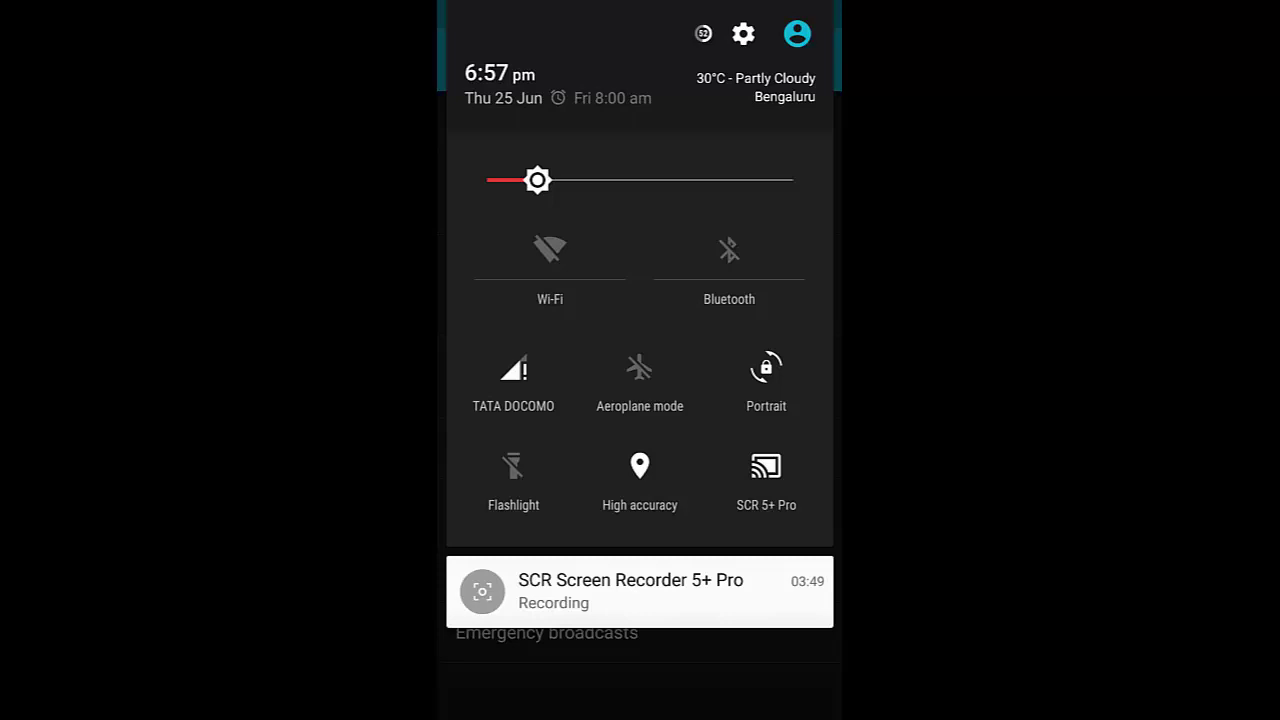
drag(600, 629, 608, 150)
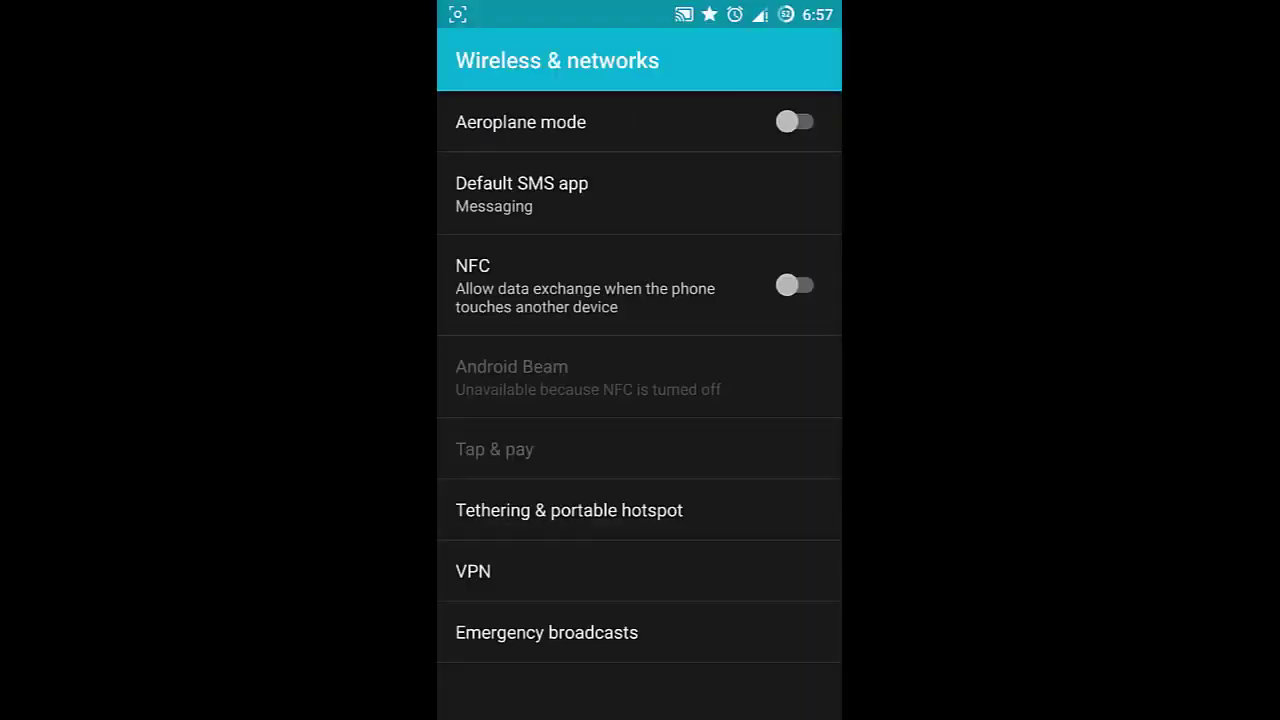
key(Home)
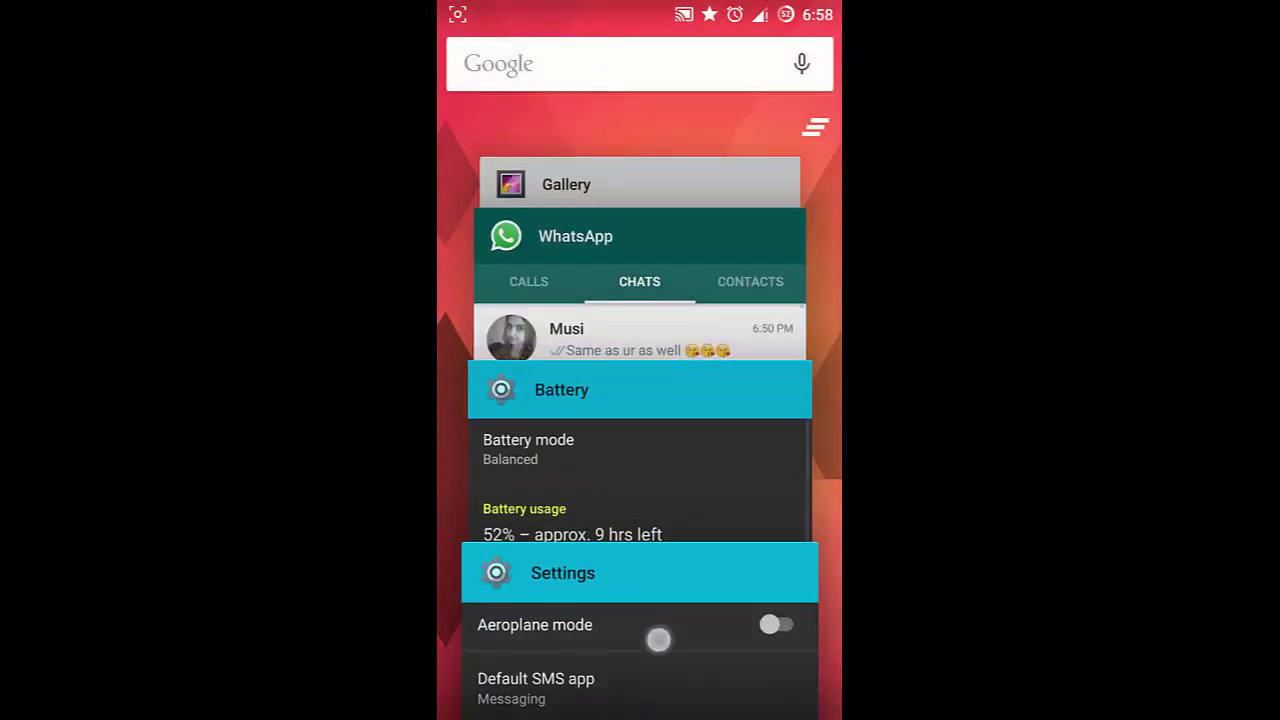
Step: Reopen the Settings card from the recent apps overview
click(658, 639)
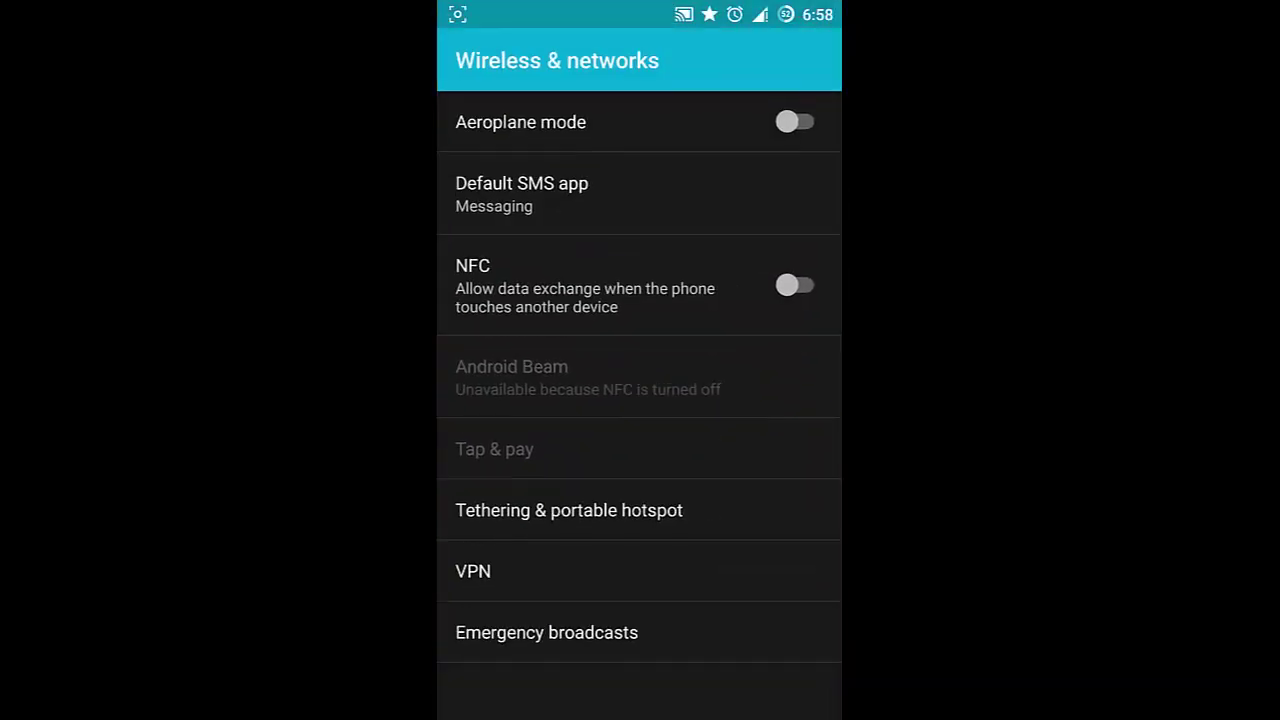